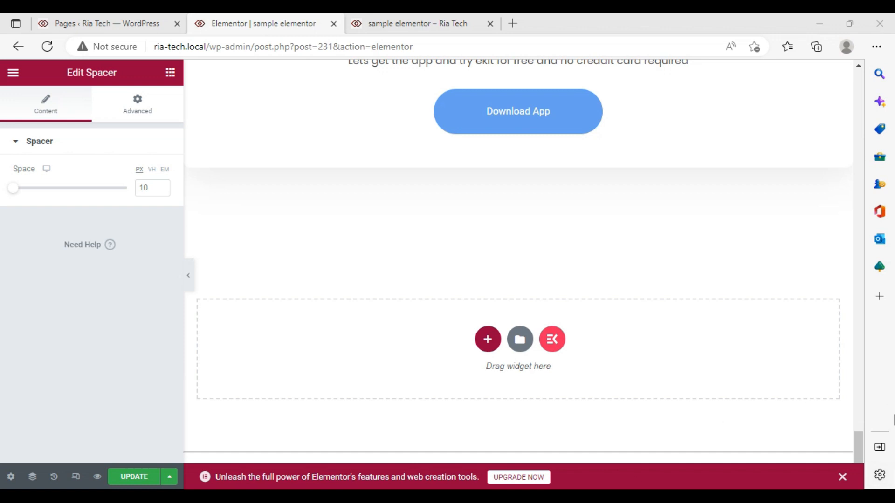
- Add a single-column section at the end of the page and place the basic Button widget in it
click(489, 344)
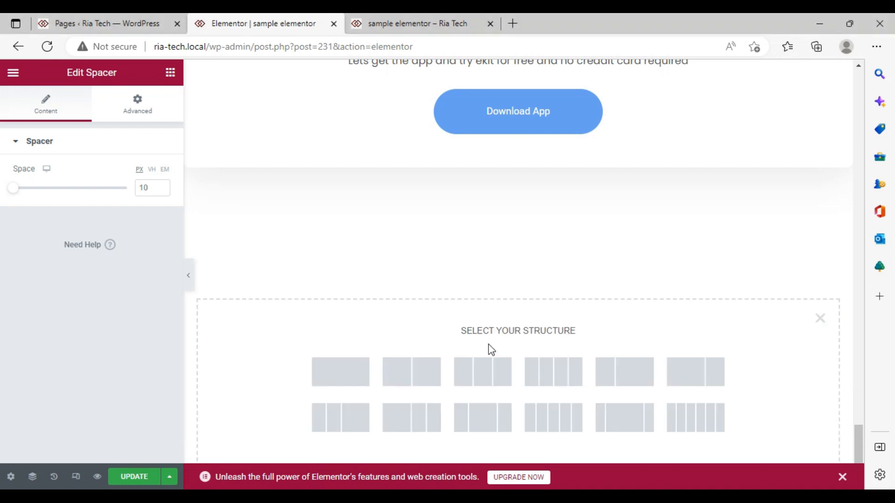
click(360, 385)
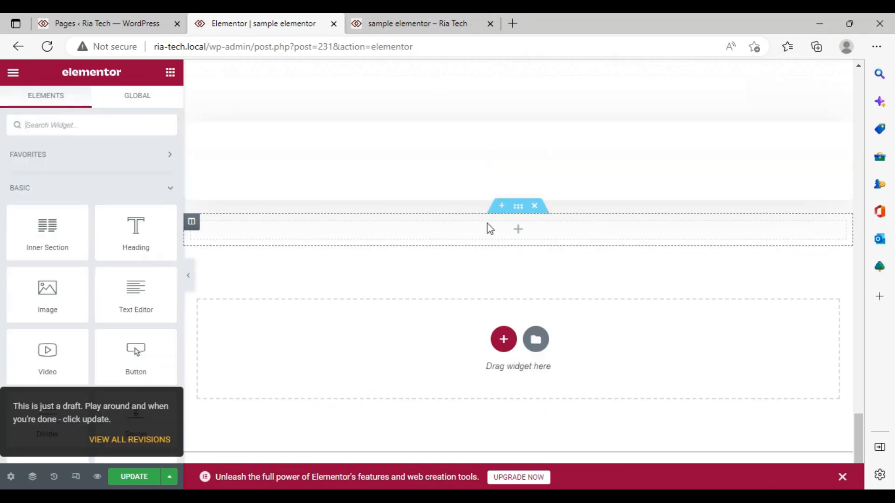
scroll(466, 221, up, 5)
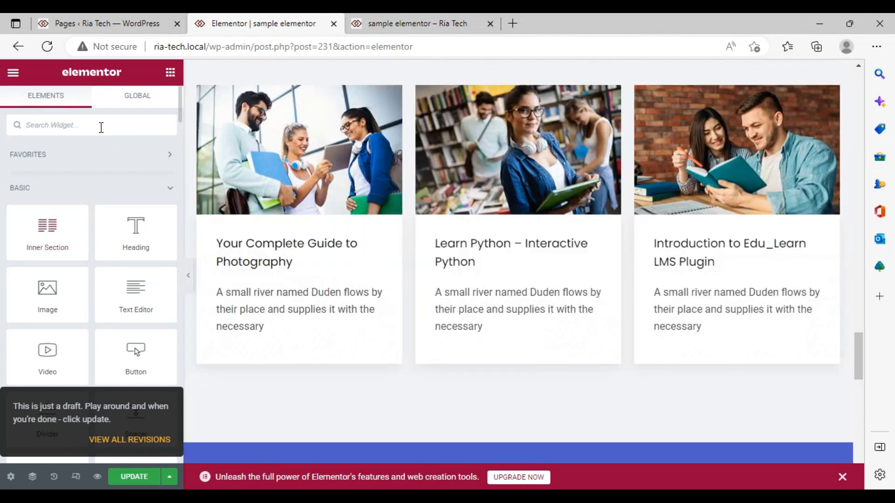
scroll(298, 240, down, 20)
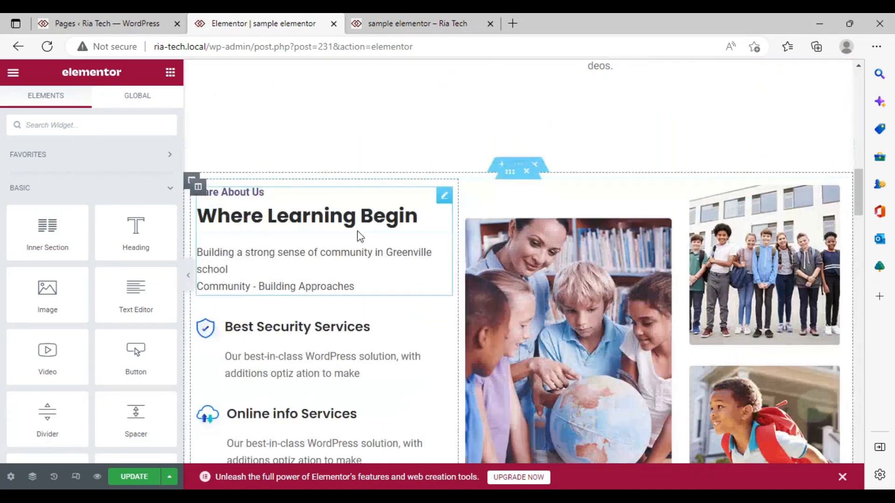
scroll(350, 263, down, 10)
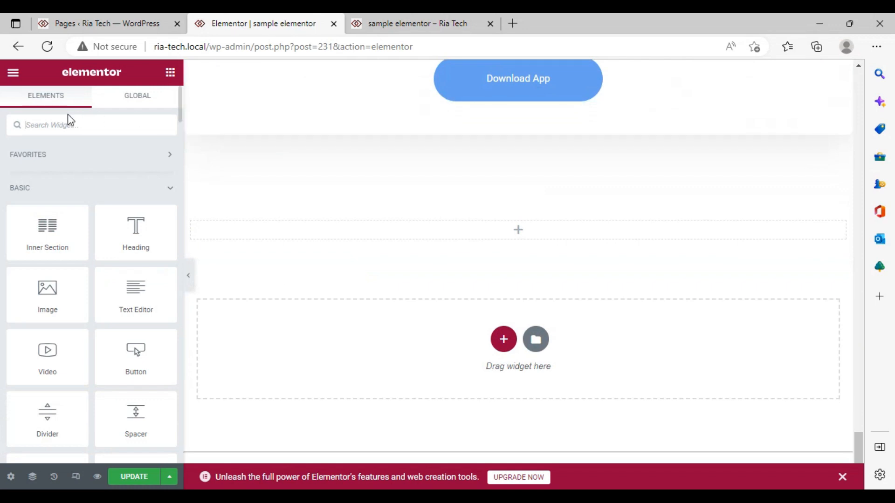
text(butto)
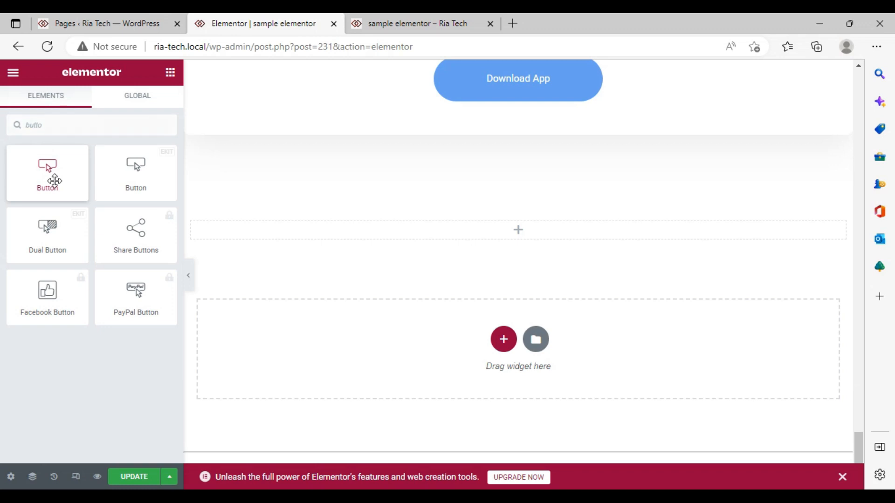
drag(55, 181, 536, 233)
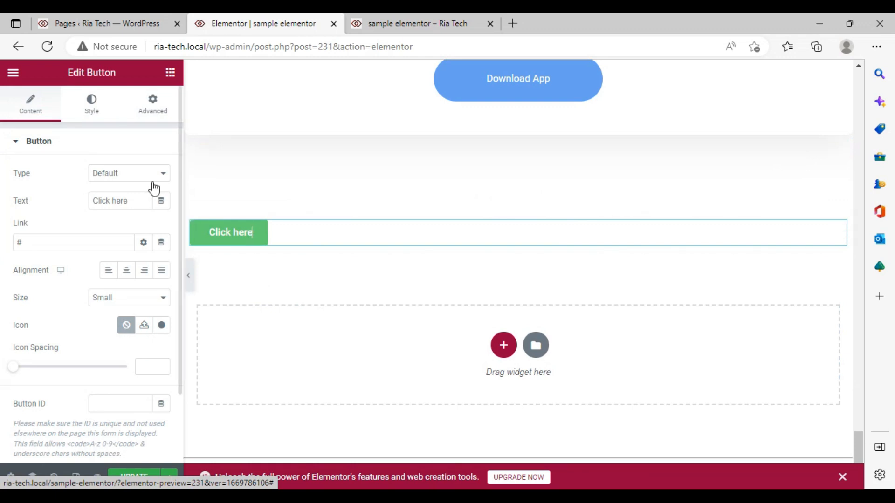
- Change the new button's text to "Get a Quote"
click(128, 202)
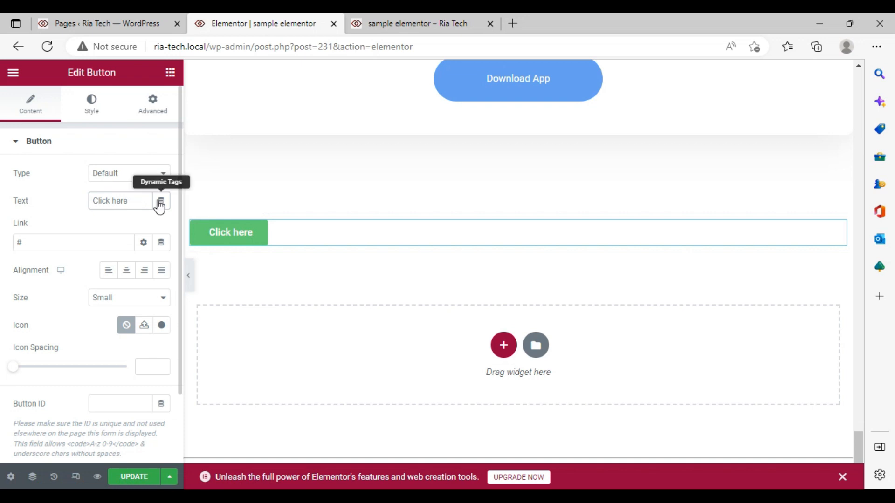
key(BackSpace)
key(BackSpace)
key(BackSpace)
key(BackSpace)
key(BackSpace)
key(BackSpace)
key(BackSpace)
key(BackSpace)
key(BackSpace)
key(BackSpace)
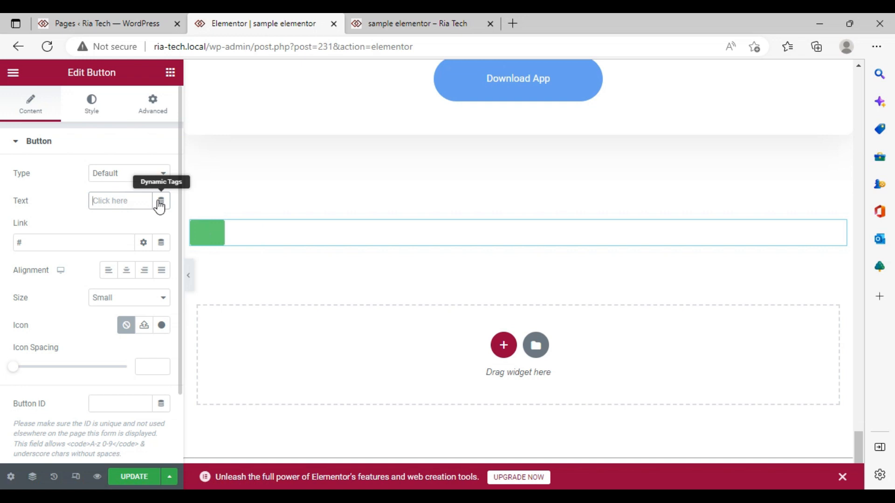
text(G)
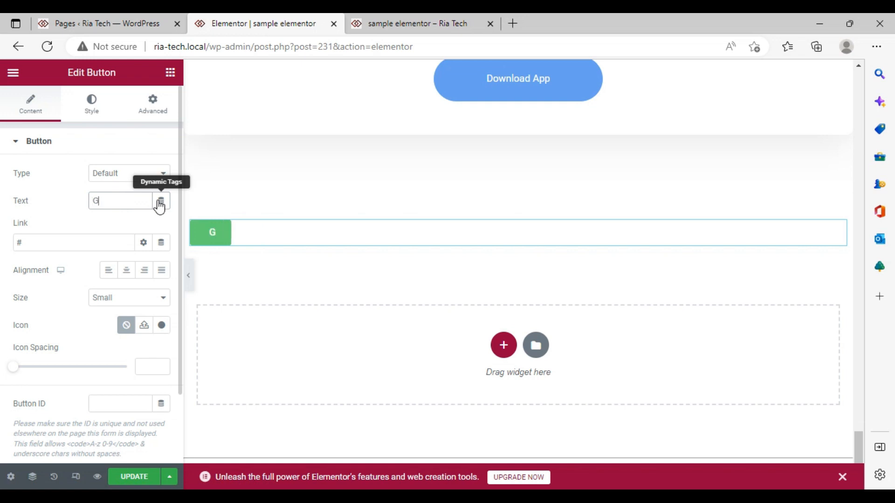
text(et a)
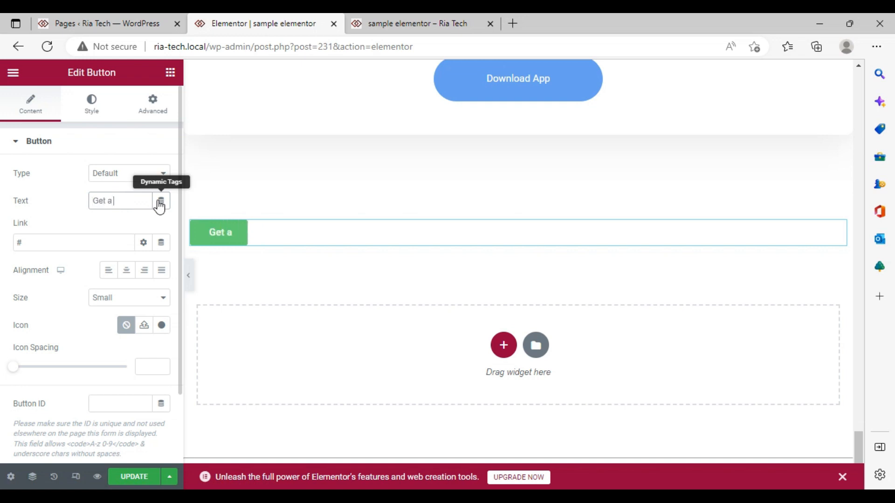
text( Quote)
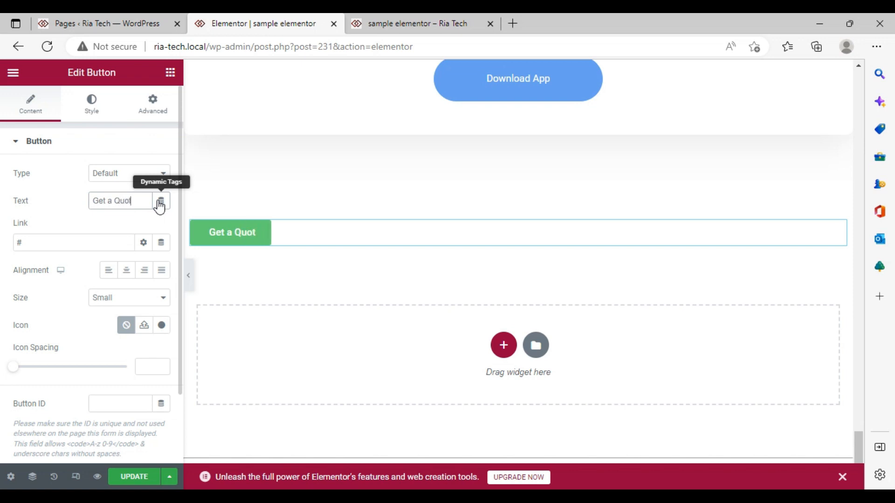
- Clear the button's placeholder link and copy the web address of the published About Us page
click(57, 246)
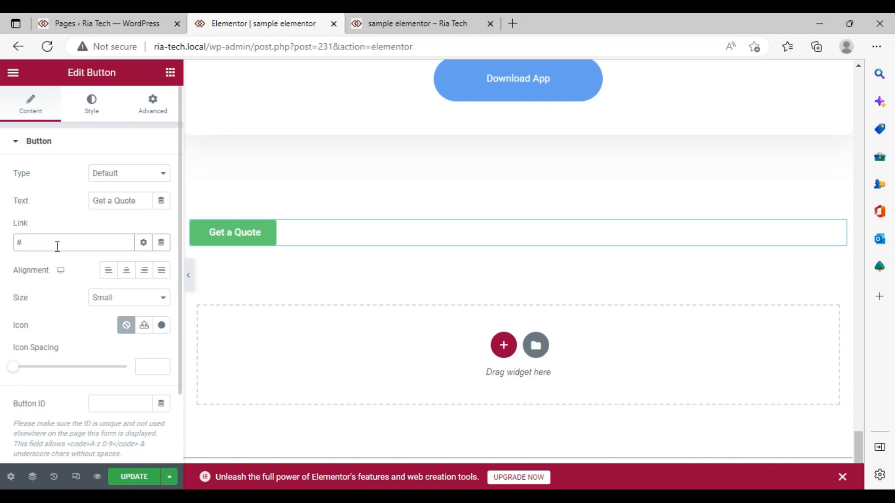
key(BackSpace)
click(61, 21)
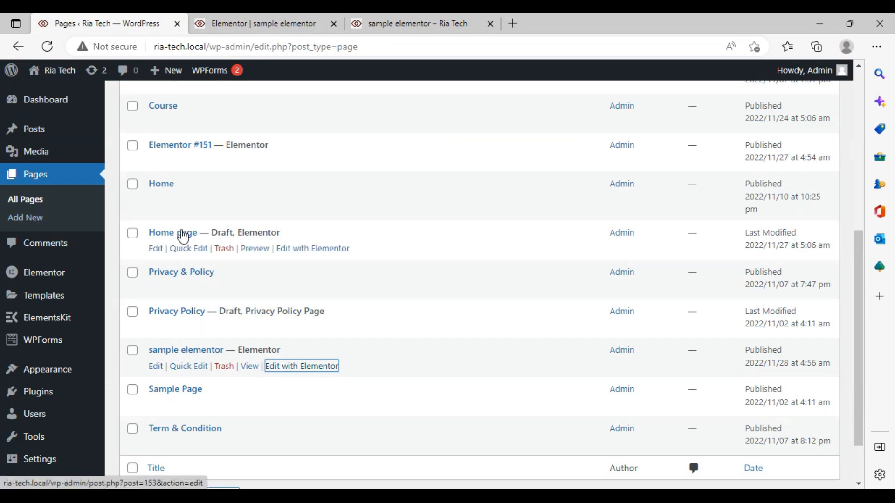
scroll(177, 233, up, 4)
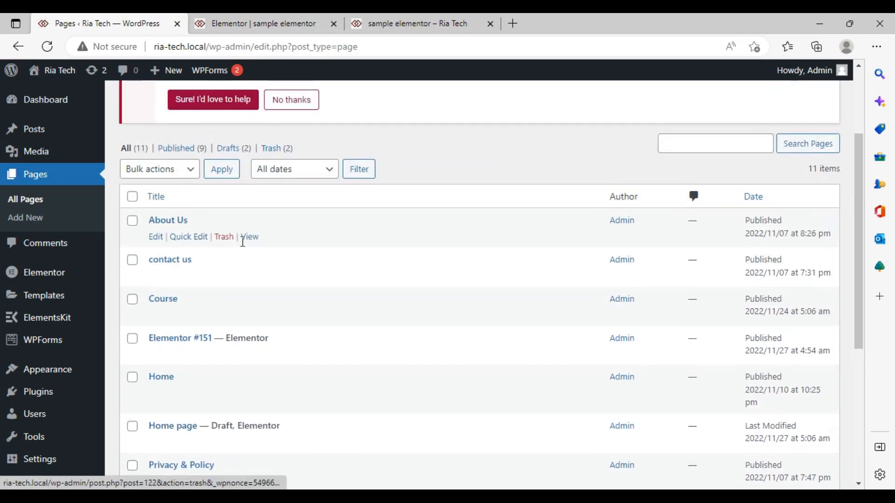
right_click(248, 236)
click(313, 247)
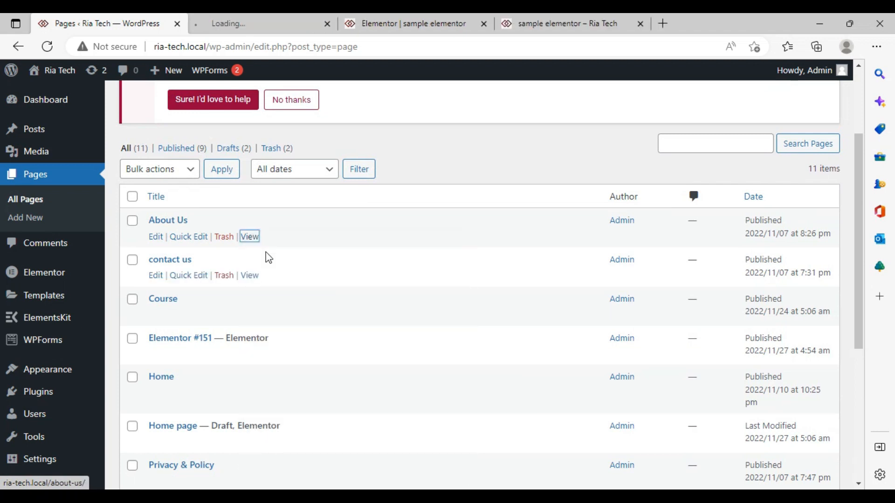
click(199, 21)
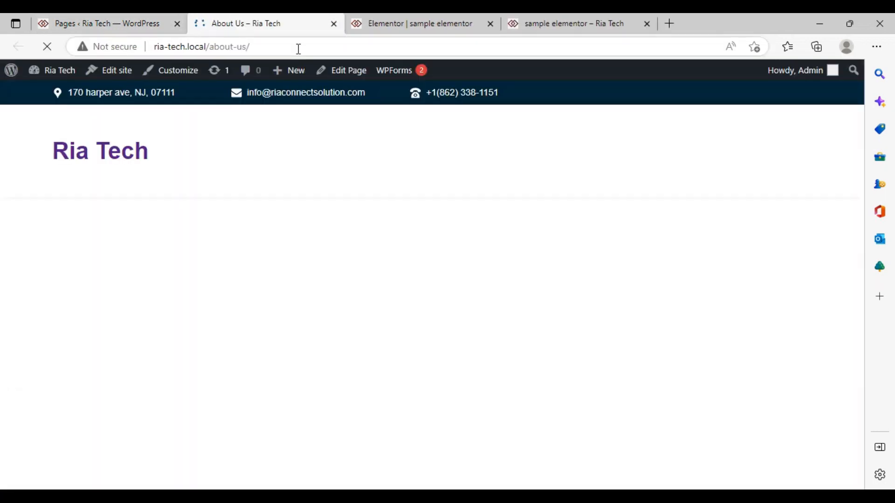
click(300, 46)
key(ctrl+c)
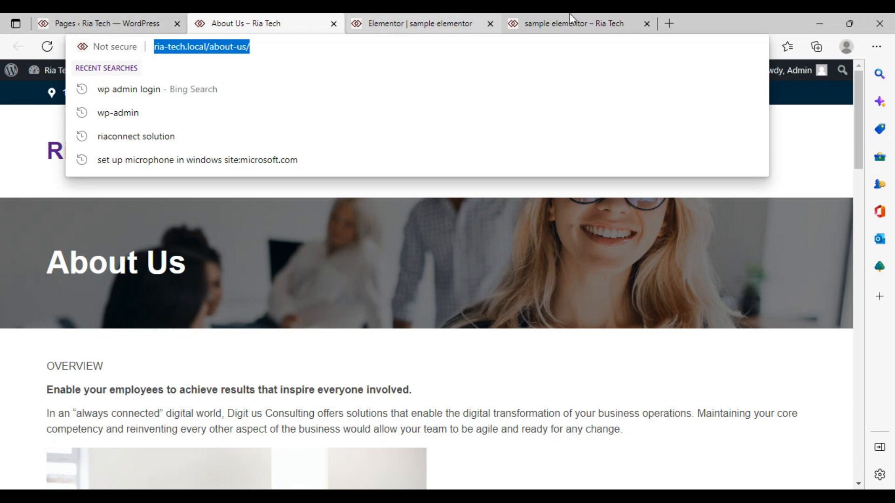
click(597, 24)
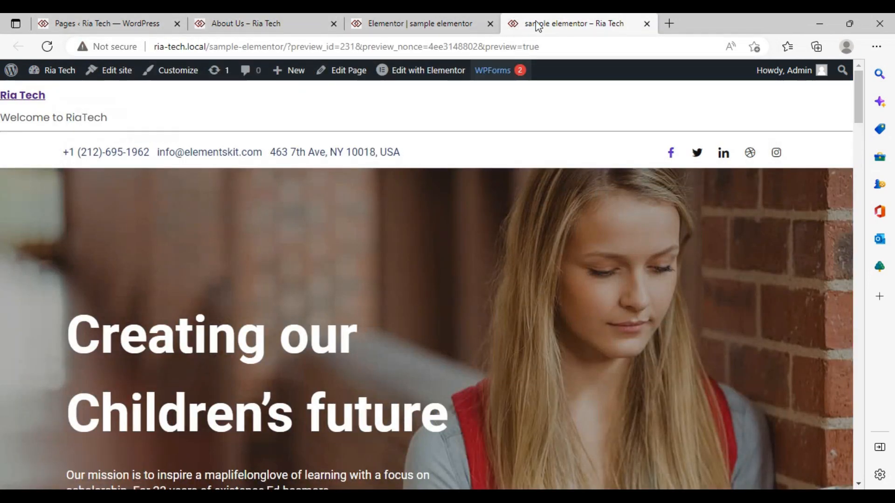
click(410, 24)
click(66, 248)
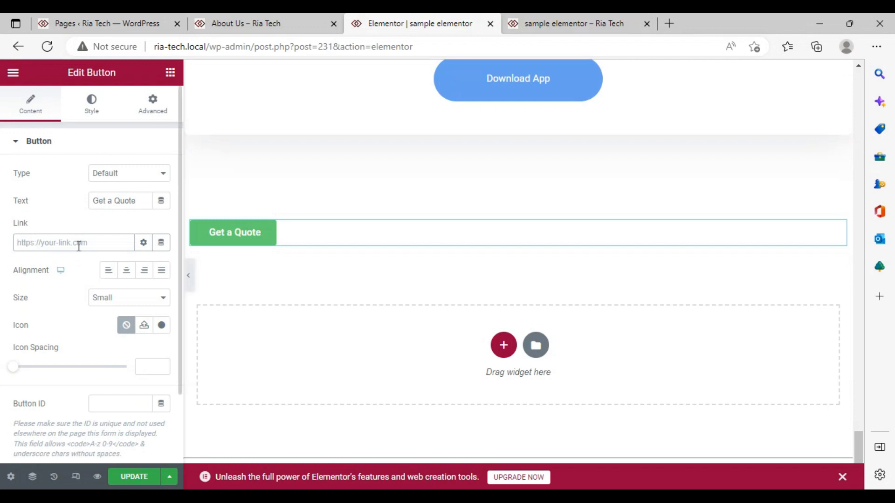
key(ctrl+v)
click(128, 480)
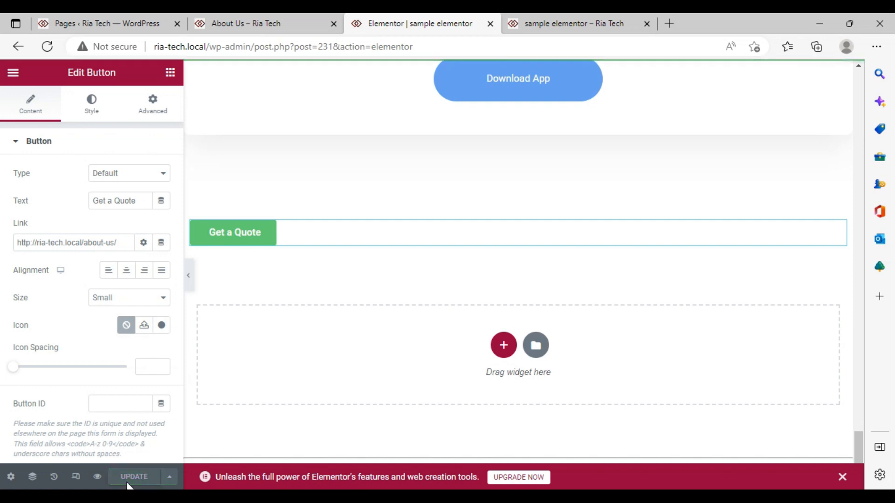
- Reload the sample elementor preview, test the Get a Quote button's link and look over the page it opens
click(554, 22)
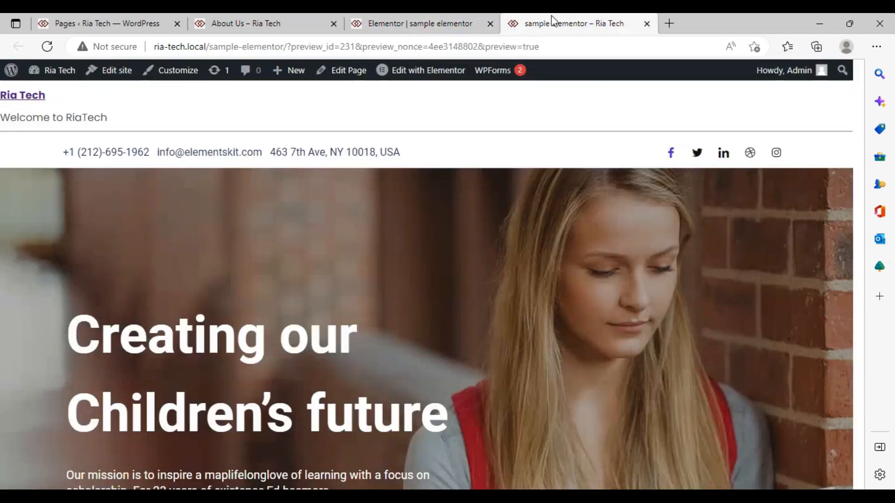
click(47, 46)
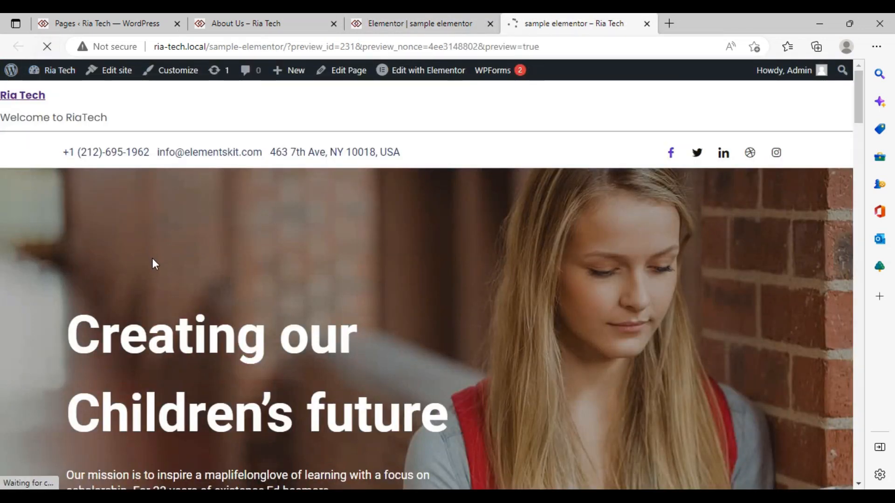
scroll(153, 259, down, 6)
scroll(155, 260, down, 15)
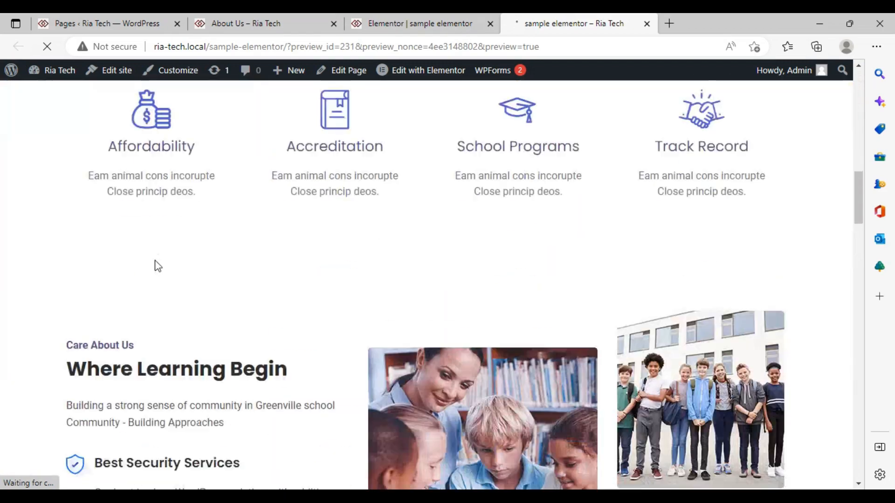
scroll(155, 261, down, 10)
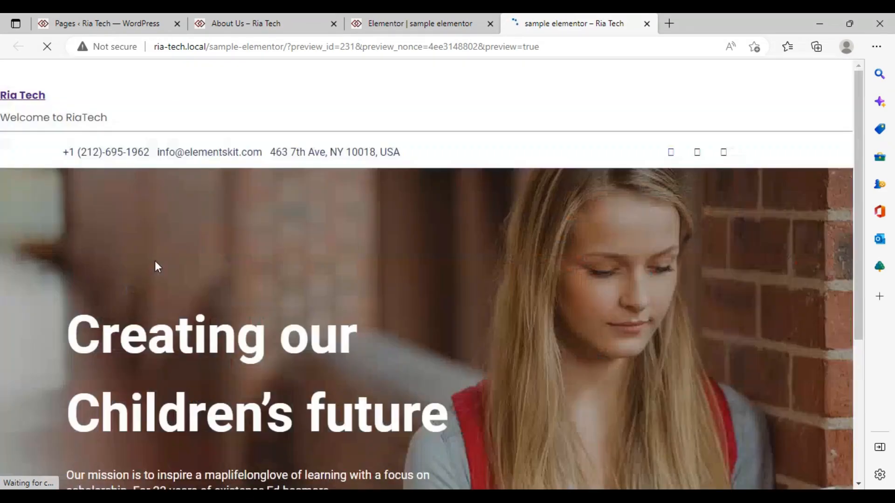
scroll(157, 267, down, 5)
scroll(157, 266, down, 5)
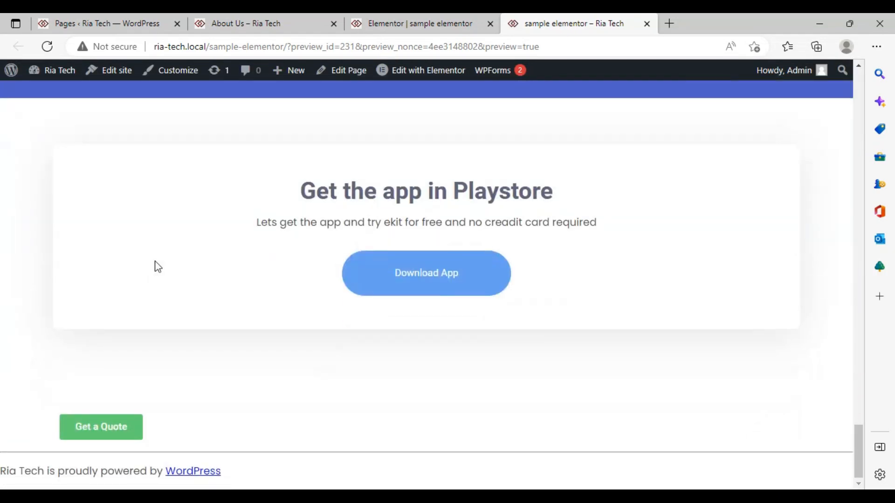
click(101, 430)
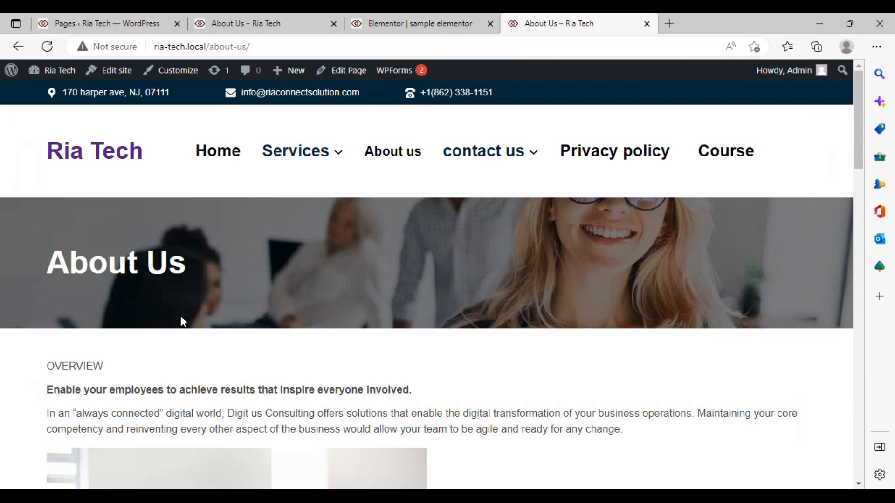
scroll(179, 268, down, 15)
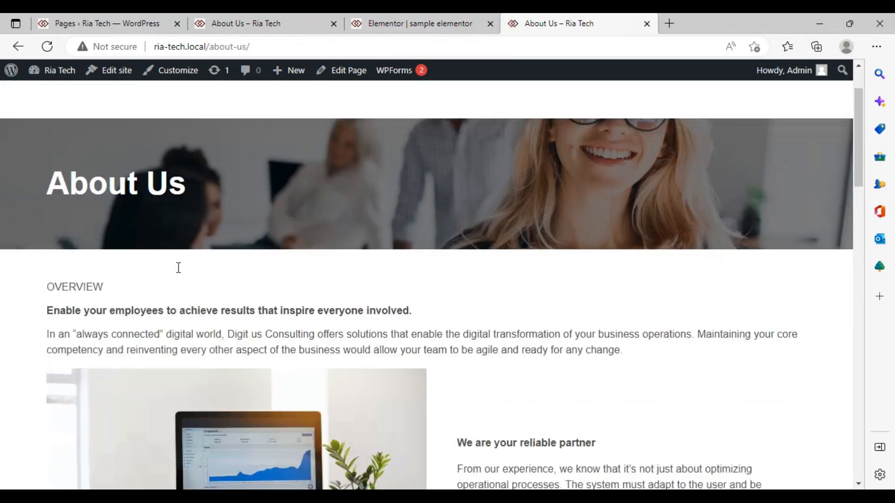
scroll(180, 277, up, 8)
scroll(182, 279, up, 8)
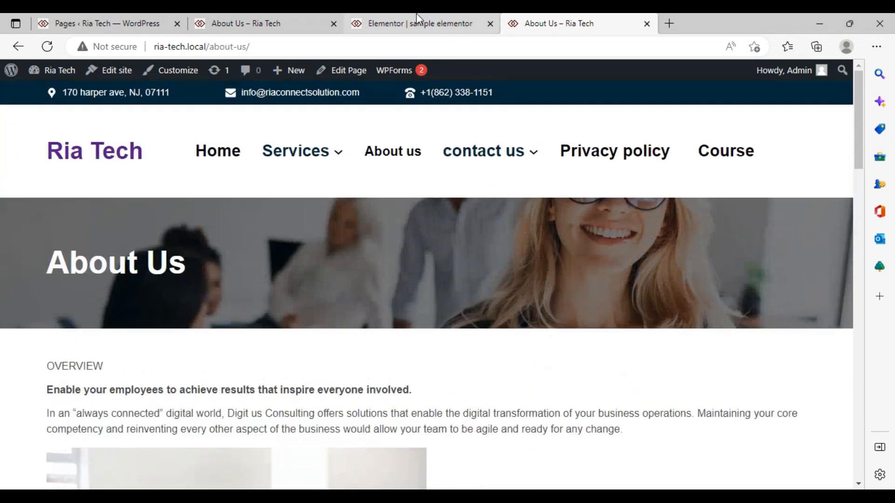
- Back in the page editor, try the Medium and Large sizes on the Get a Quote button and return it to Small
click(415, 25)
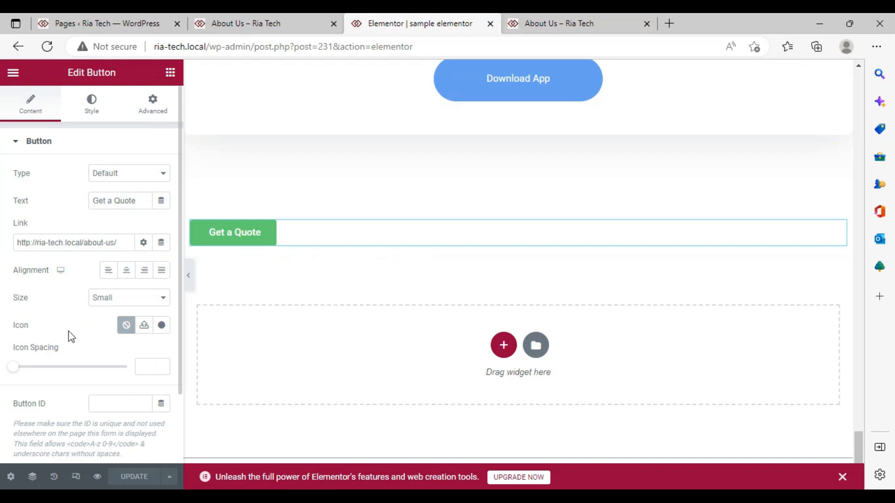
click(160, 303)
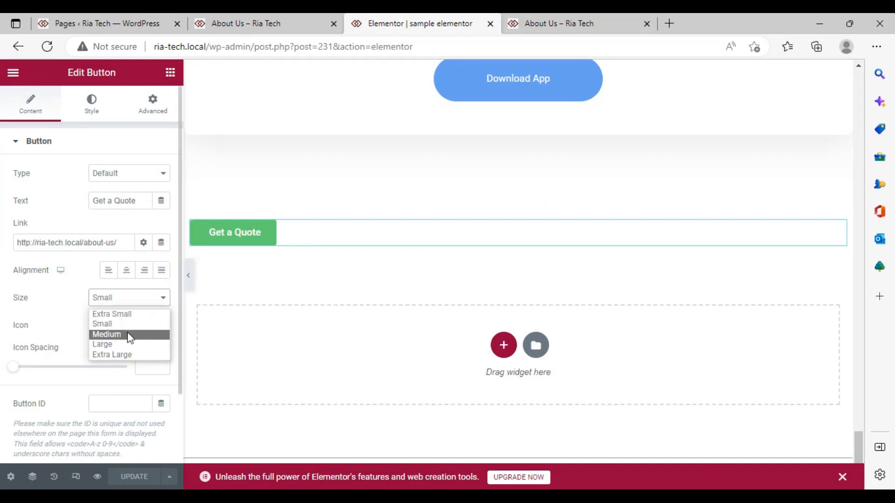
click(127, 334)
click(162, 303)
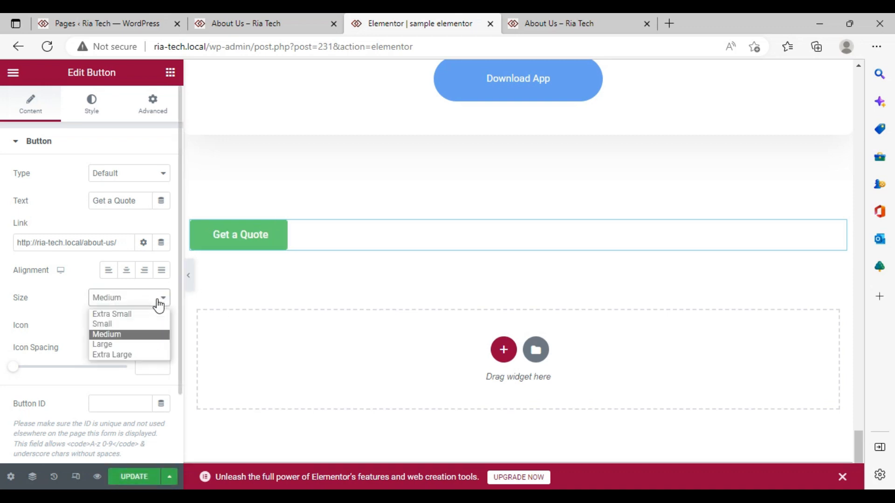
click(131, 344)
click(156, 302)
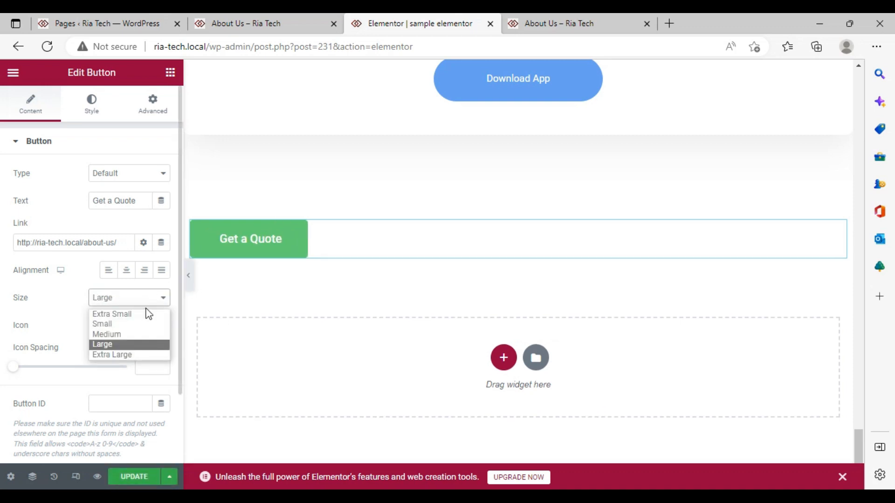
click(125, 327)
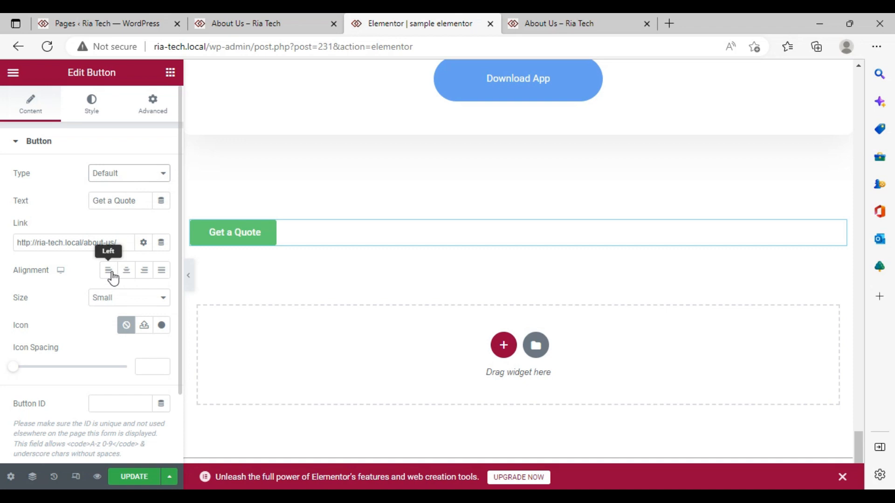
- Set the Get a Quote button's alignment to center
click(130, 275)
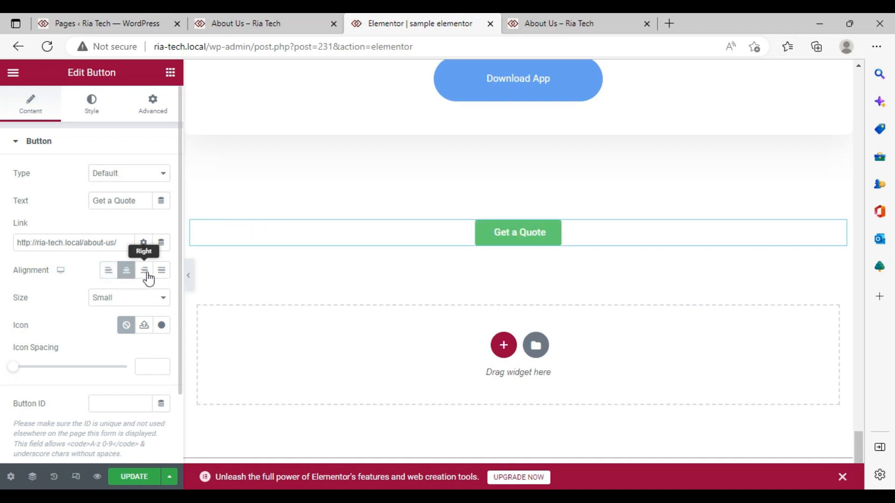
- Try the right and justified alignments on the Get a Quote button and set its alignment to left
click(145, 276)
click(162, 278)
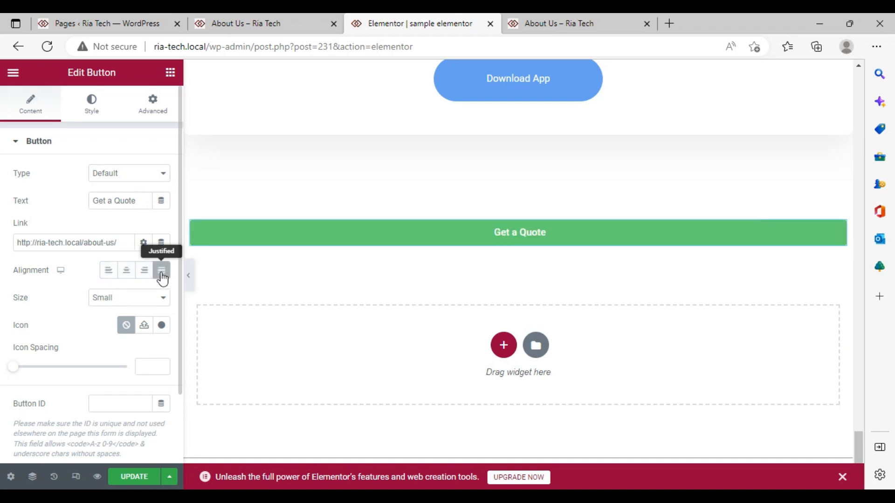
click(111, 277)
scroll(85, 328, down, 2)
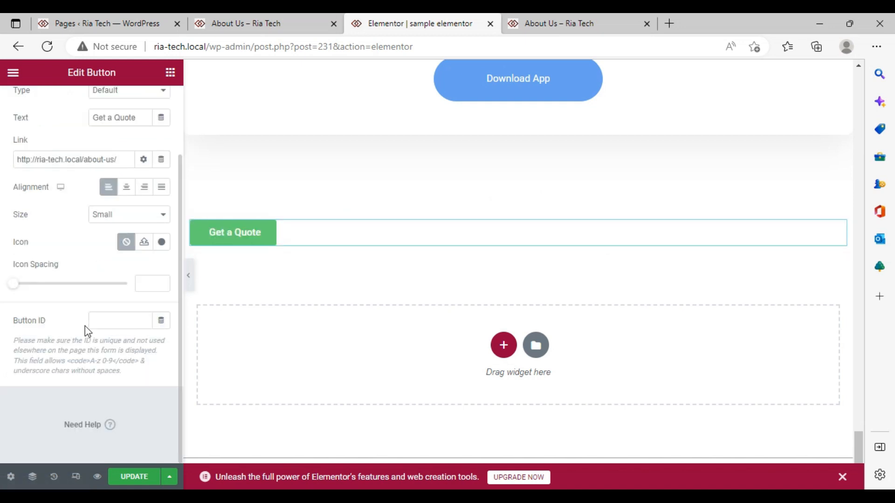
scroll(85, 331, up, 2)
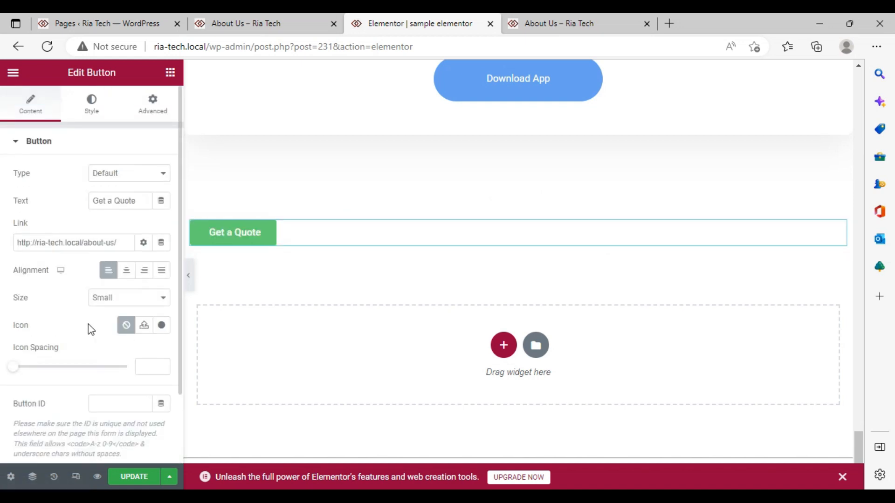
- Change the Get a Quote button's normal background color to a dark magenta, #8B1F6A
click(91, 117)
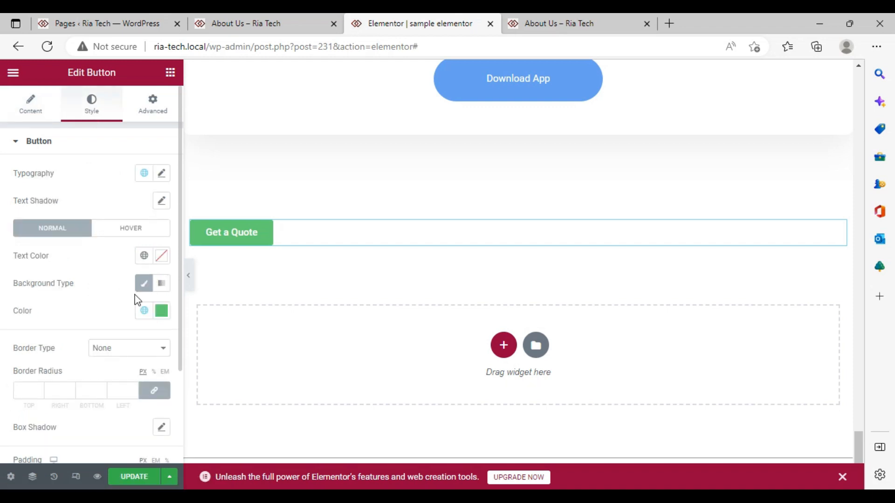
click(160, 312)
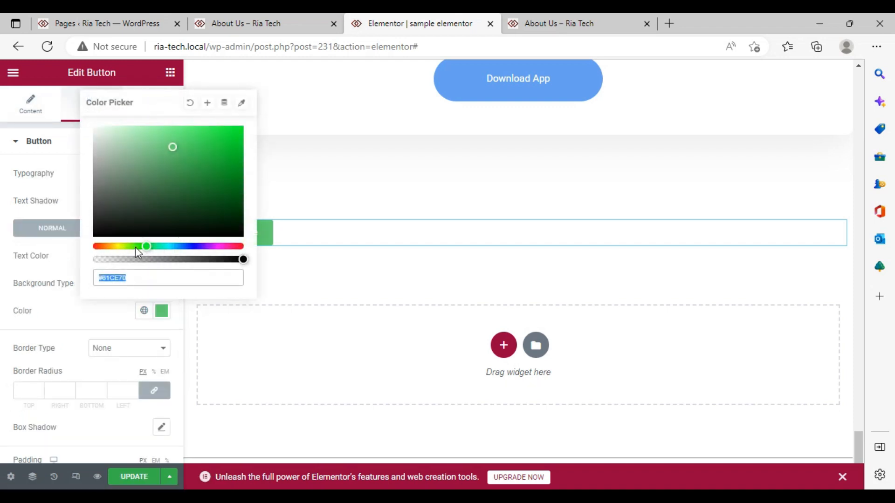
drag(135, 247, 100, 246)
click(132, 197)
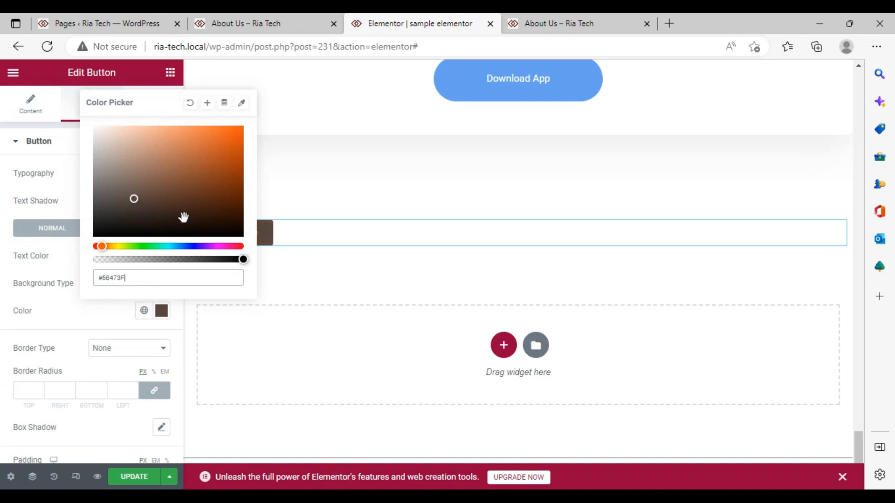
click(184, 215)
click(184, 164)
click(226, 246)
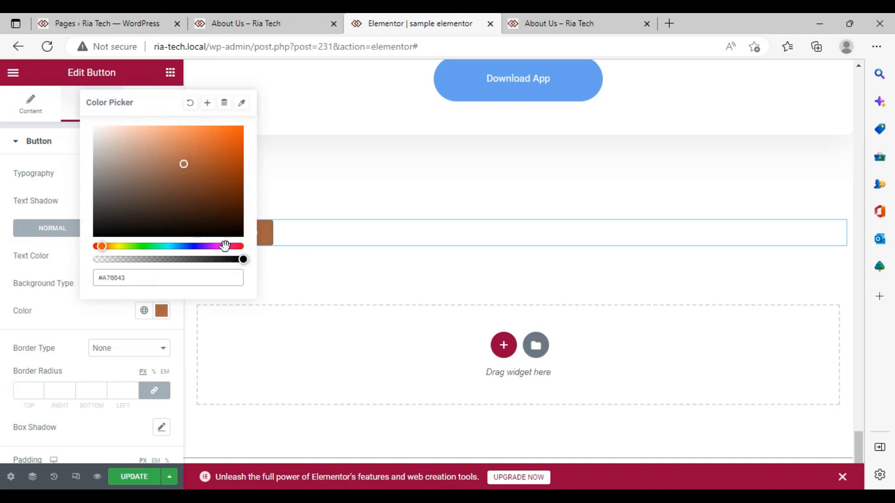
click(210, 177)
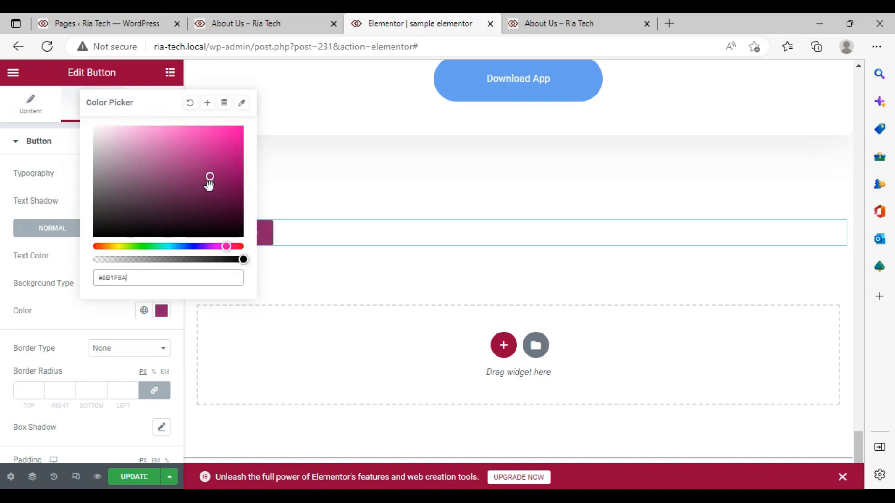
- Add the circled right-arrow icon from the icon library to the Download App button
click(278, 101)
mouse_move(84, 342)
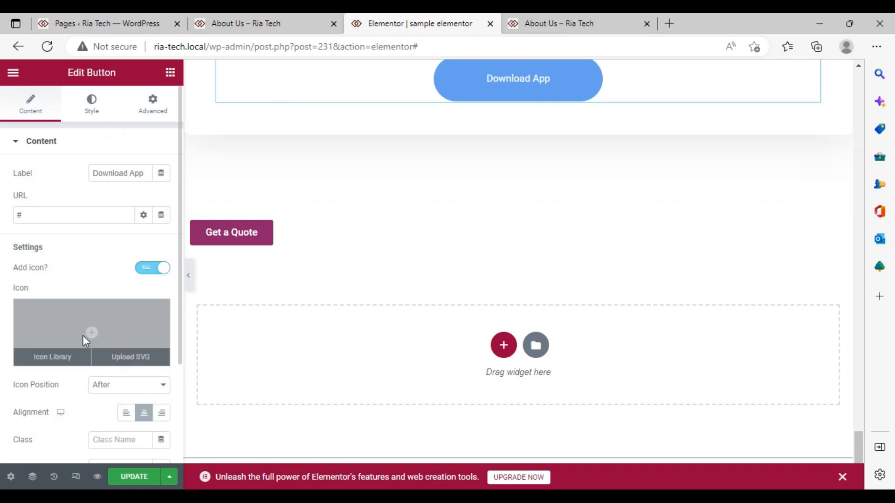
click(83, 336)
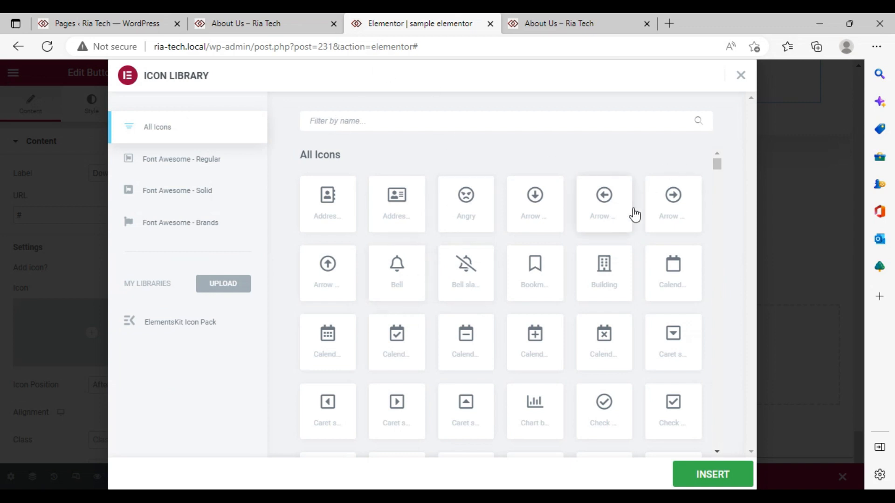
click(681, 205)
click(738, 471)
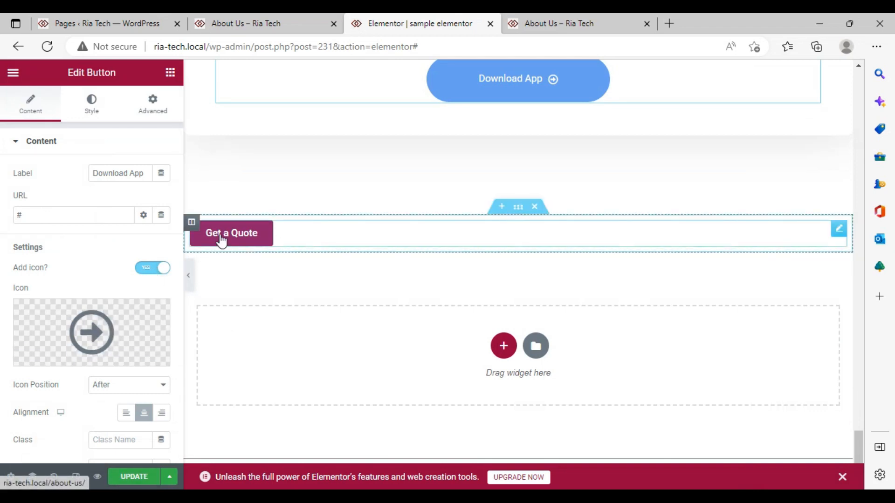
- Set the Download App button's icon position to Before and check the button on the page
scroll(120, 282, down, 3)
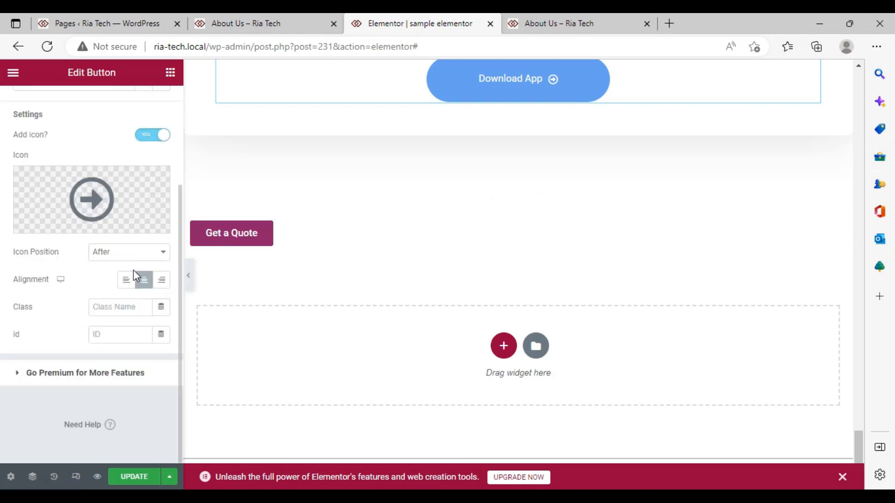
click(157, 258)
click(160, 267)
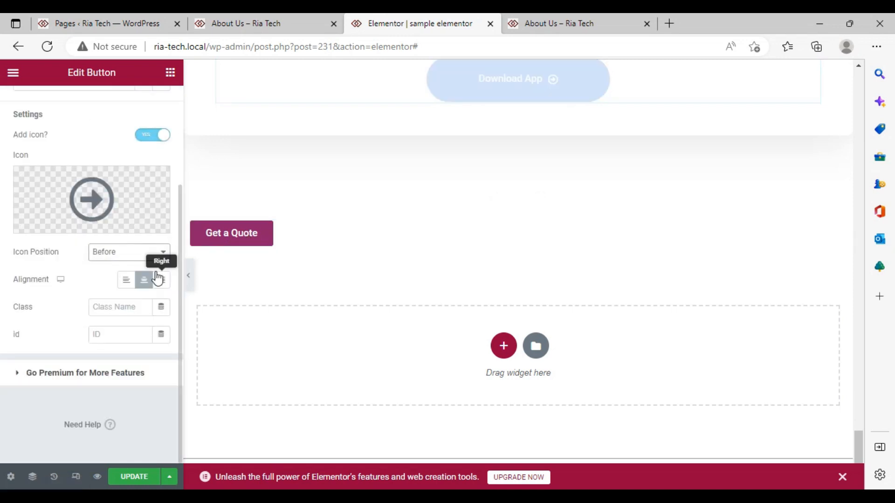
scroll(495, 261, up, 4)
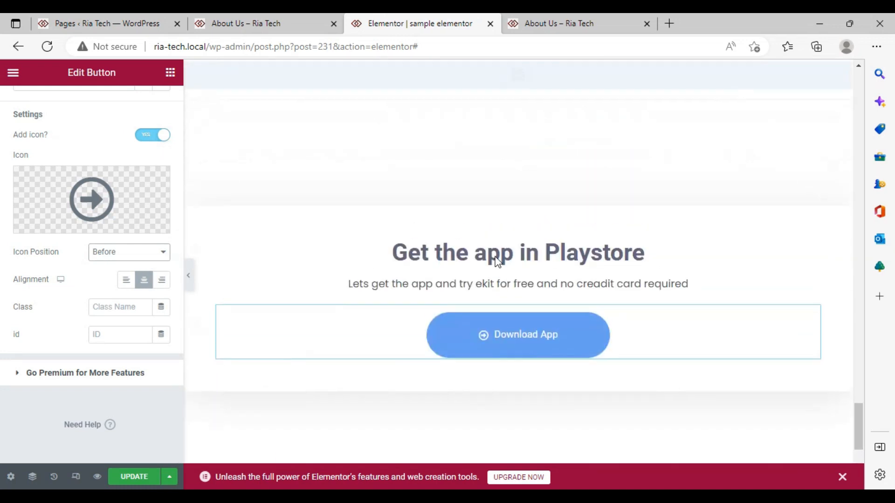
scroll(495, 262, down, 4)
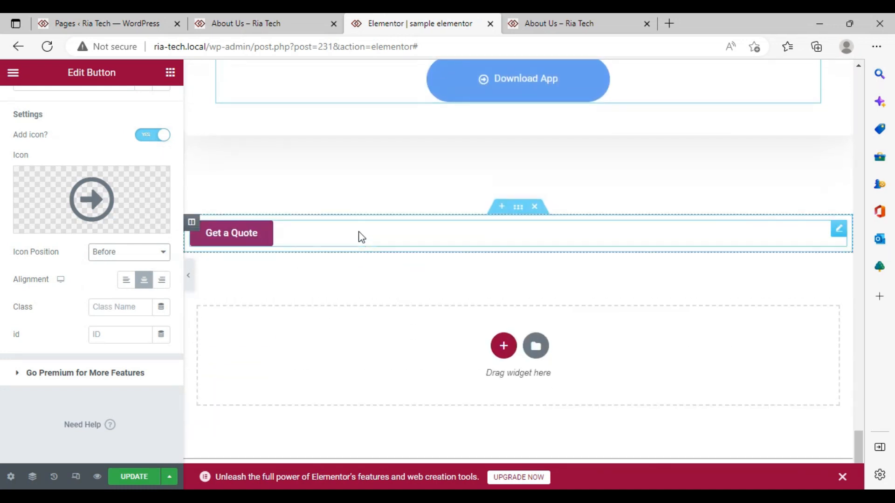
scroll(367, 224, up, 4)
scroll(367, 224, down, 4)
- Set the Get a Quote button's typography to a custom font with the Risque family
click(368, 230)
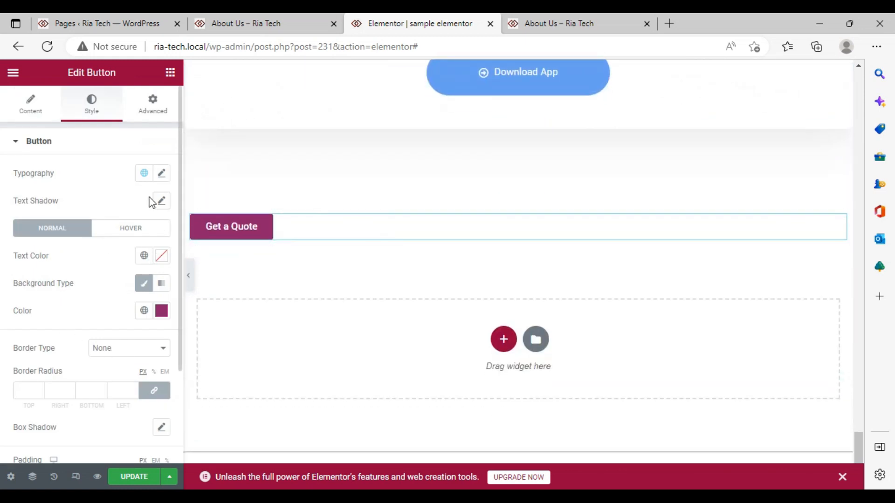
click(160, 174)
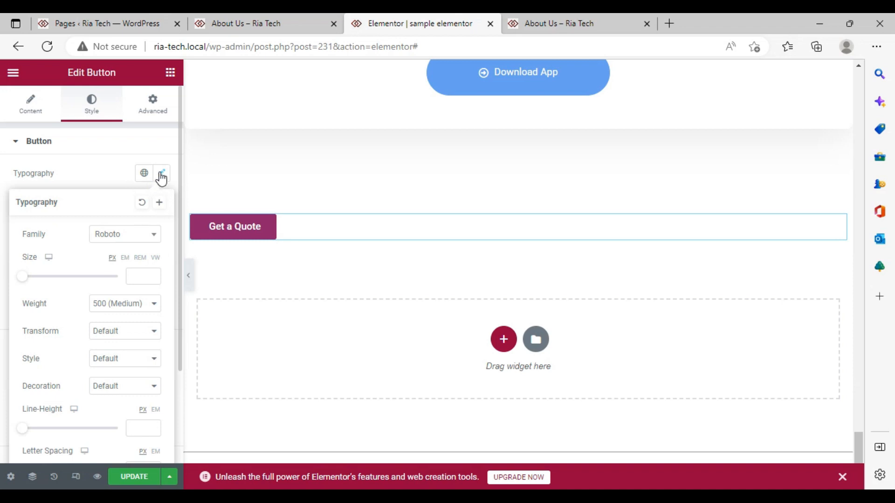
click(161, 177)
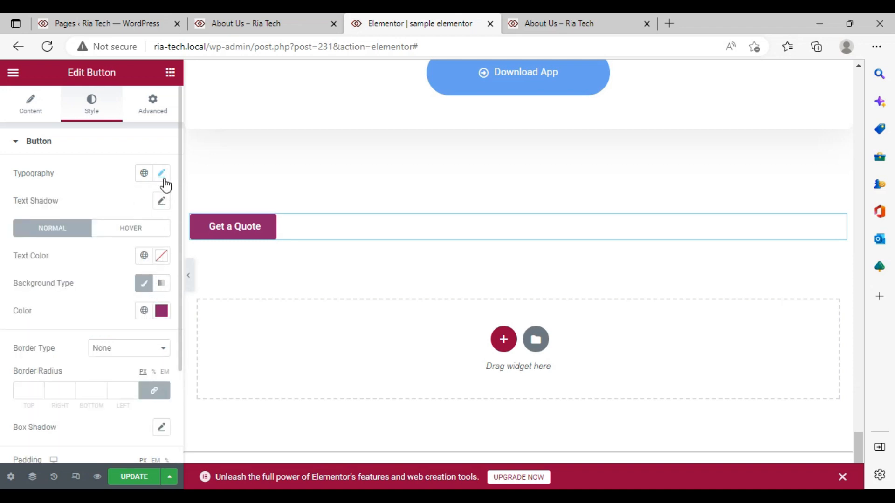
click(144, 174)
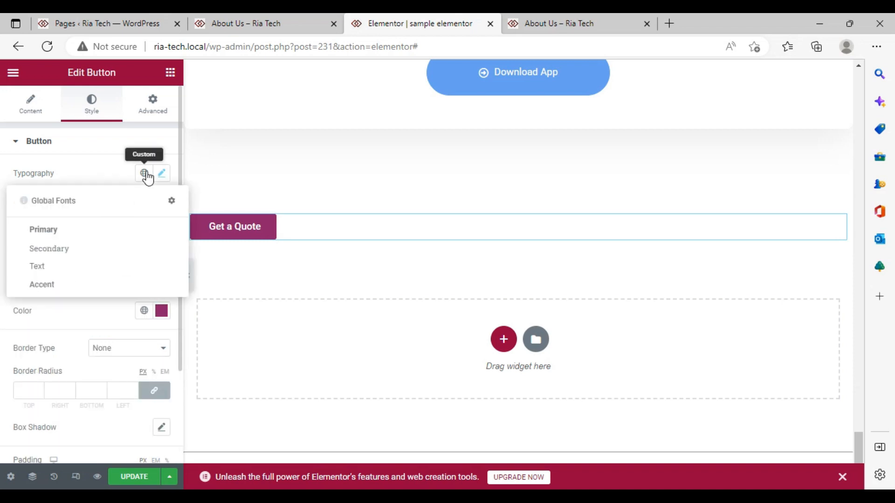
click(163, 175)
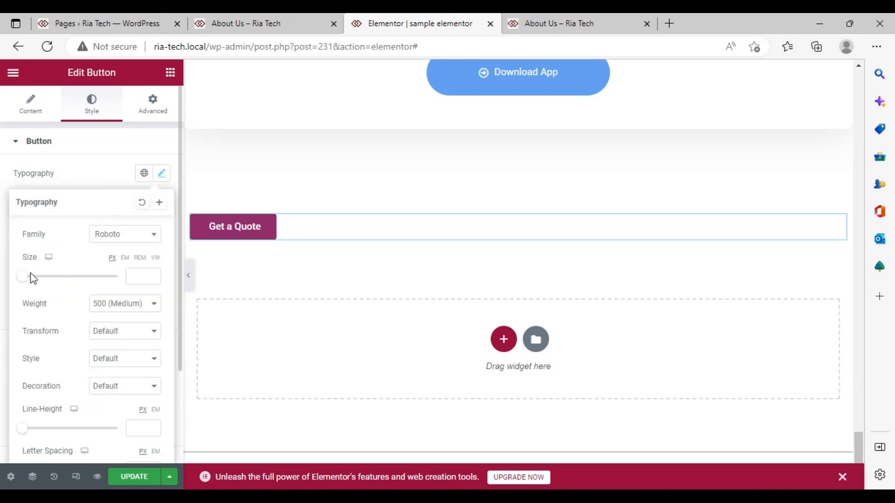
click(148, 240)
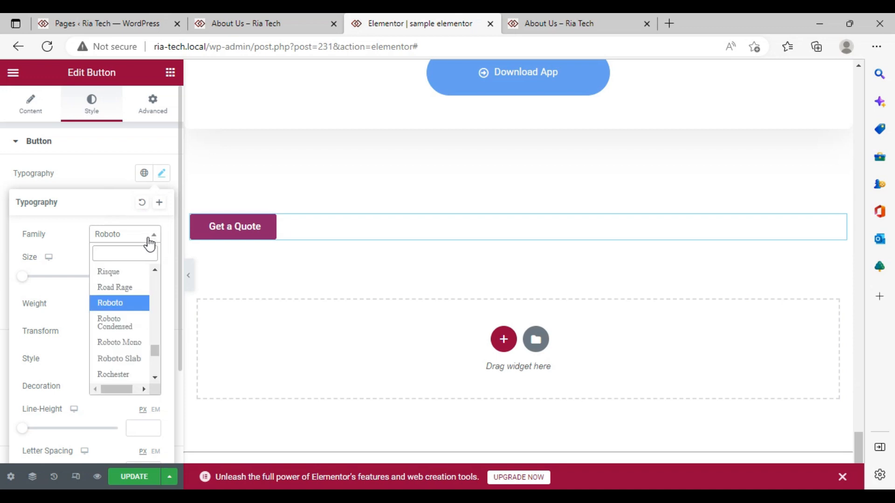
click(117, 271)
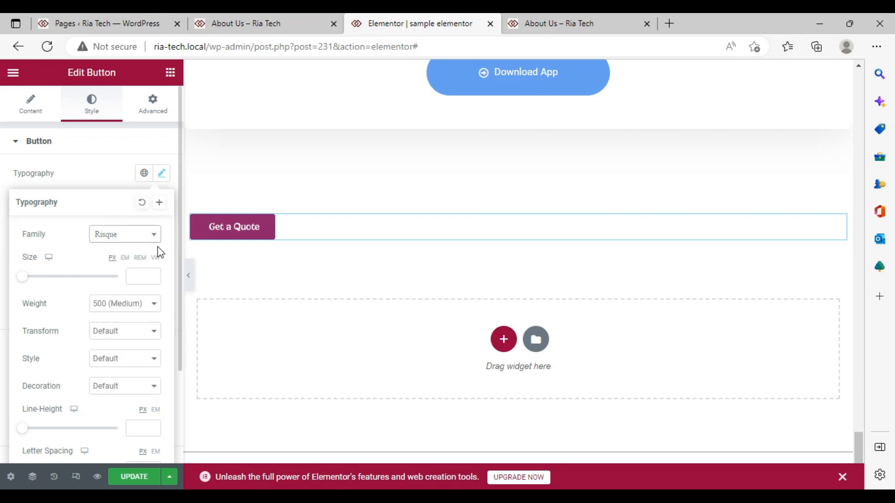
click(146, 238)
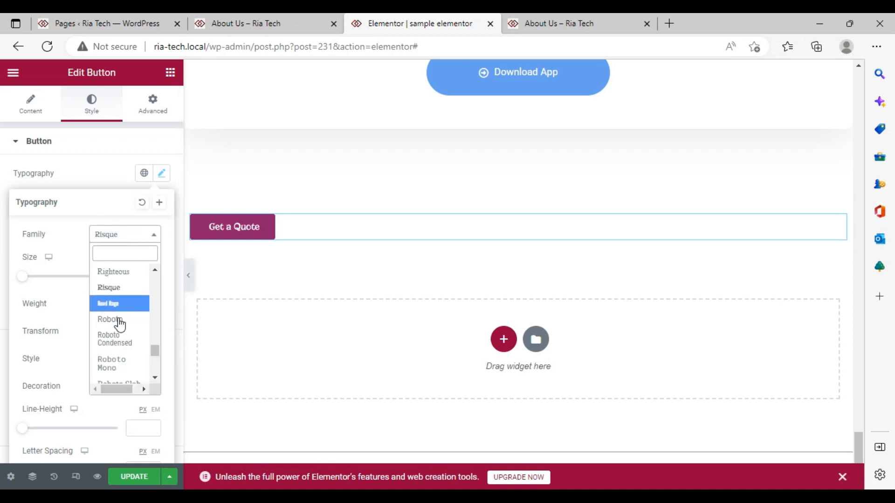
click(124, 288)
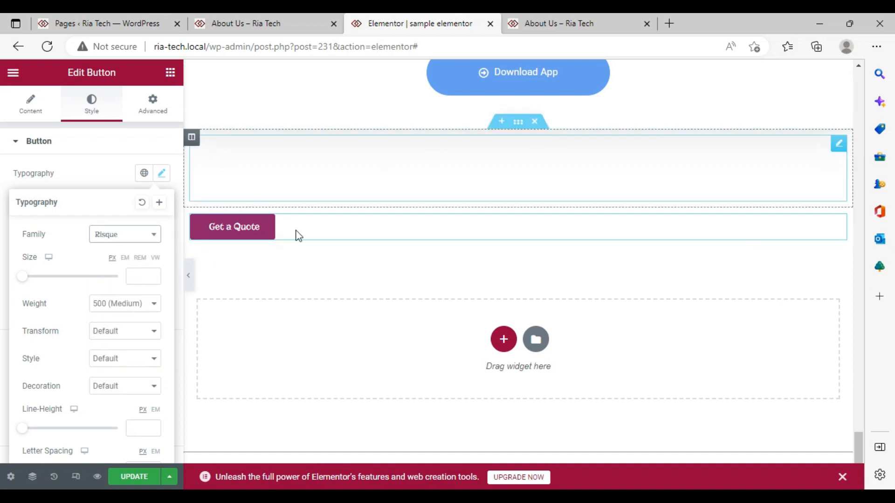
- Select the Learn More button below Online info Services and change its label to Contact us
scroll(247, 270, up, 10)
scroll(247, 271, up, 10)
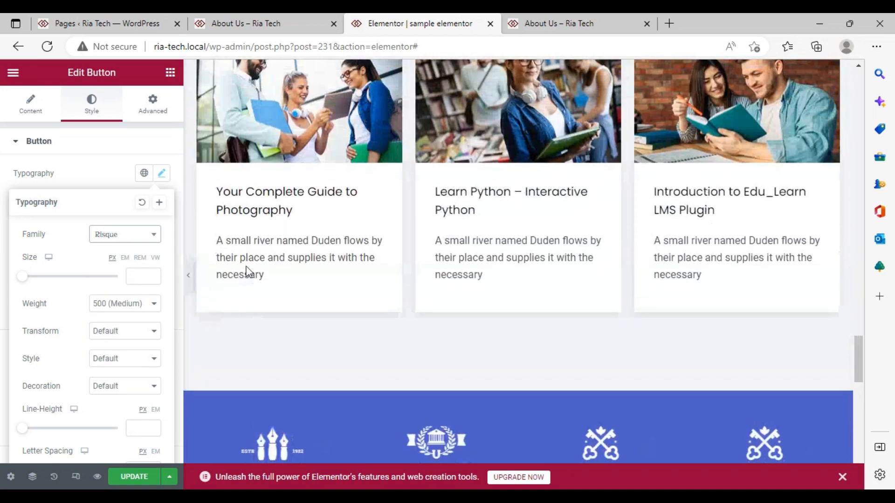
scroll(248, 271, up, 10)
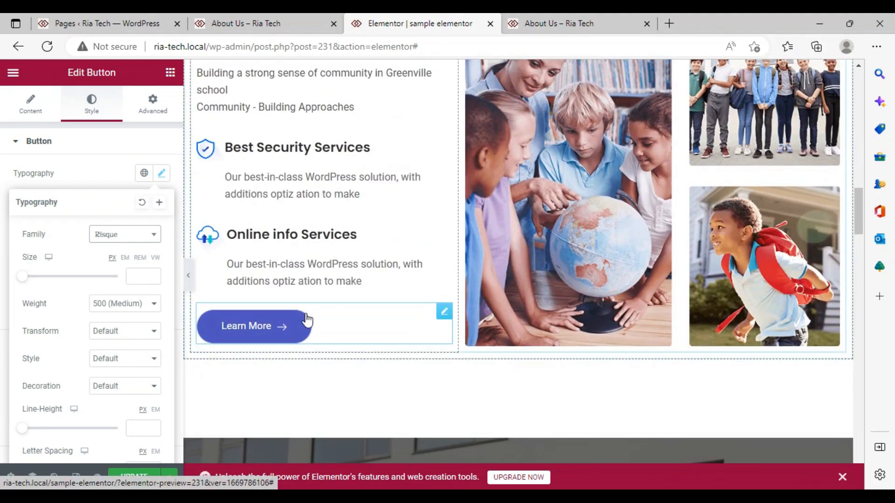
click(299, 335)
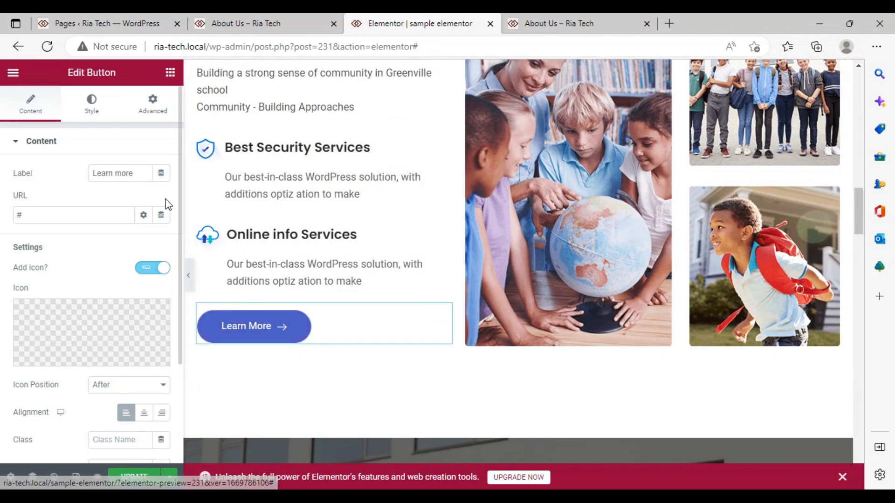
click(142, 176)
key(BackSpace)
key(BackSpace)
key(BackSpace)
key(BackSpace)
key(BackSpace)
key(BackSpace)
key(BackSpace)
key(BackSpace)
key(BackSpace)
key(BackSpace)
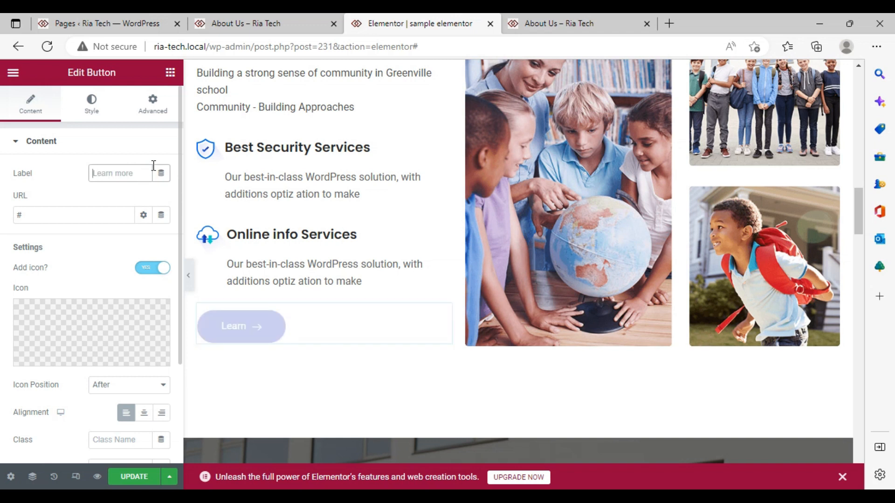
text(C)
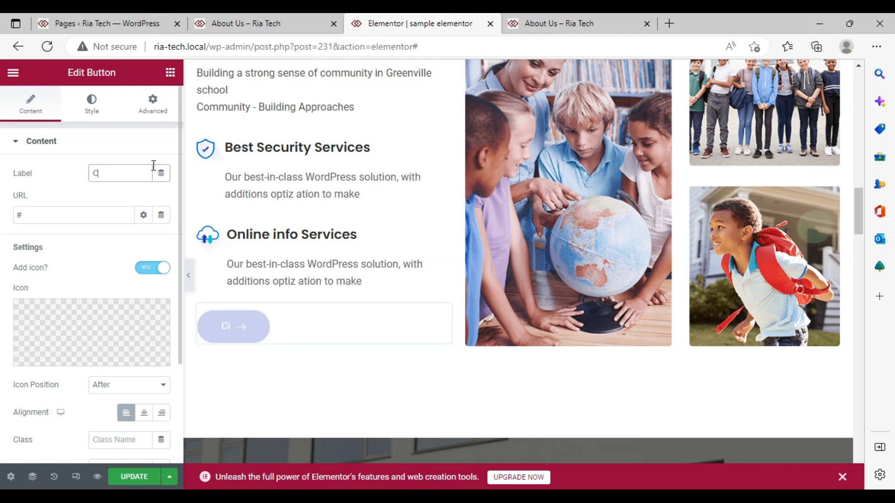
text(ontact)
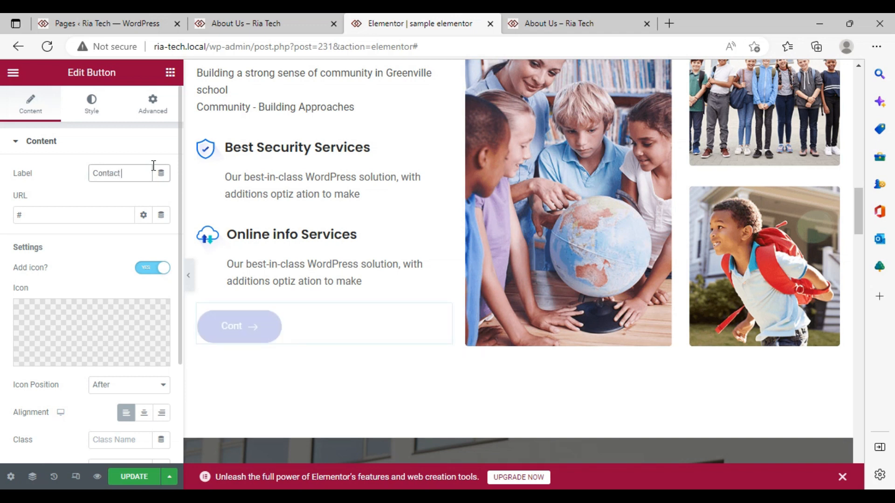
text( us)
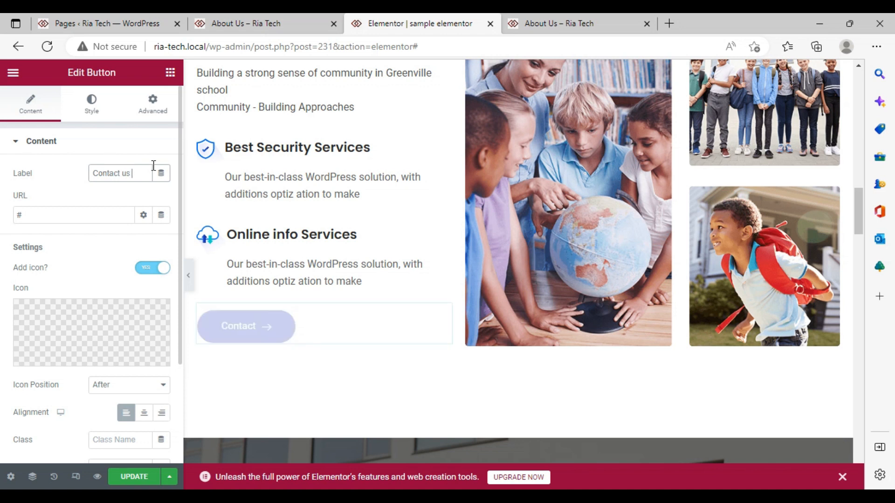
click(54, 215)
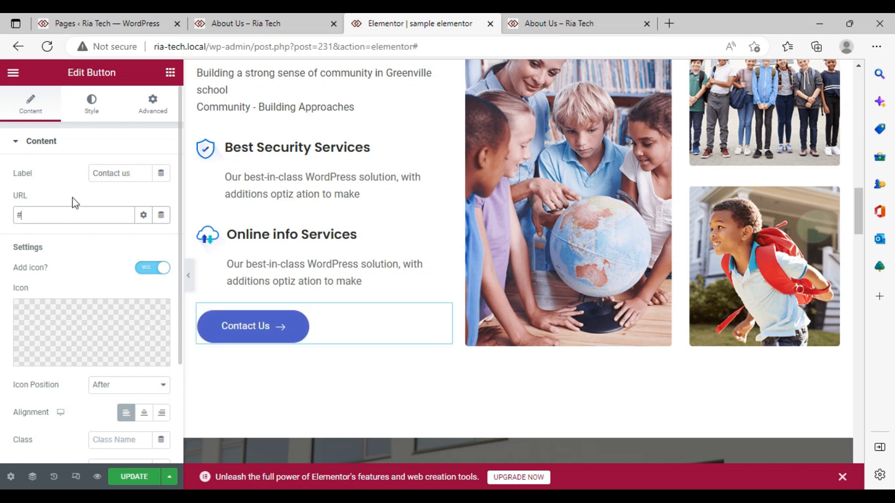
key(BackSpace)
text(http://ria-tech.local/about-us/)
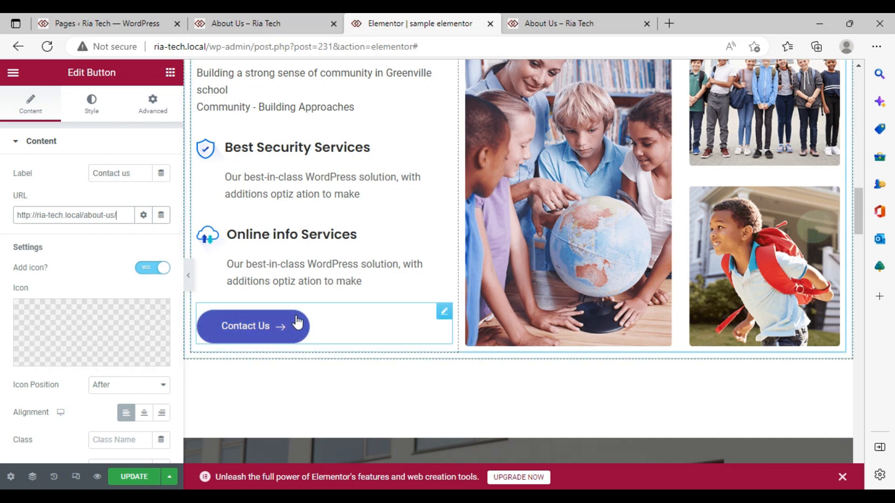
- Change the Contact Us button's normal background colour to green, #B5CD4F
scroll(70, 306, down, 3)
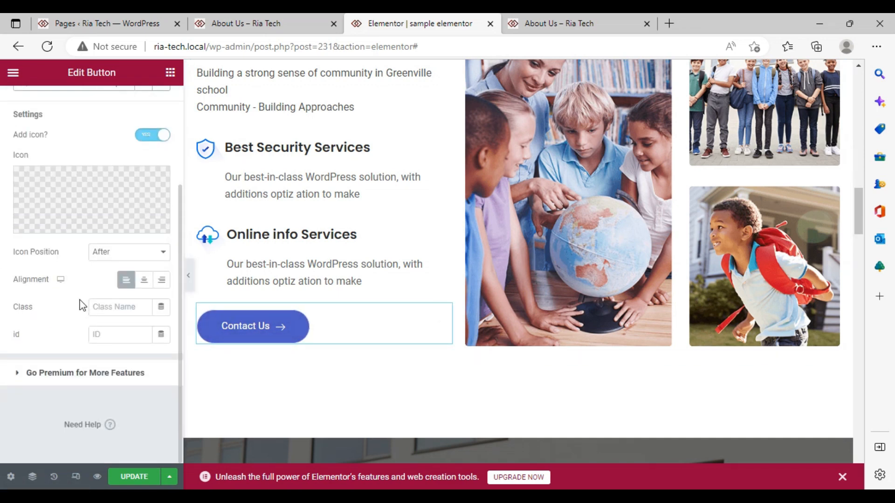
scroll(81, 305, up, 5)
click(92, 112)
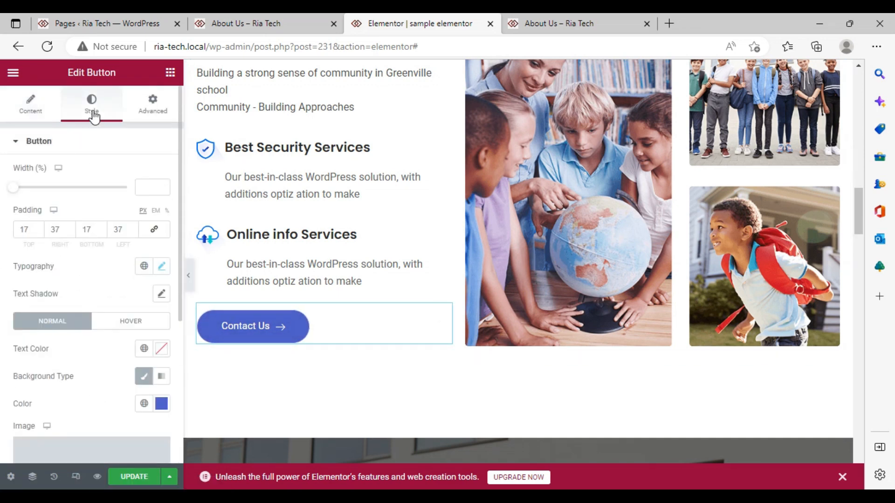
click(162, 404)
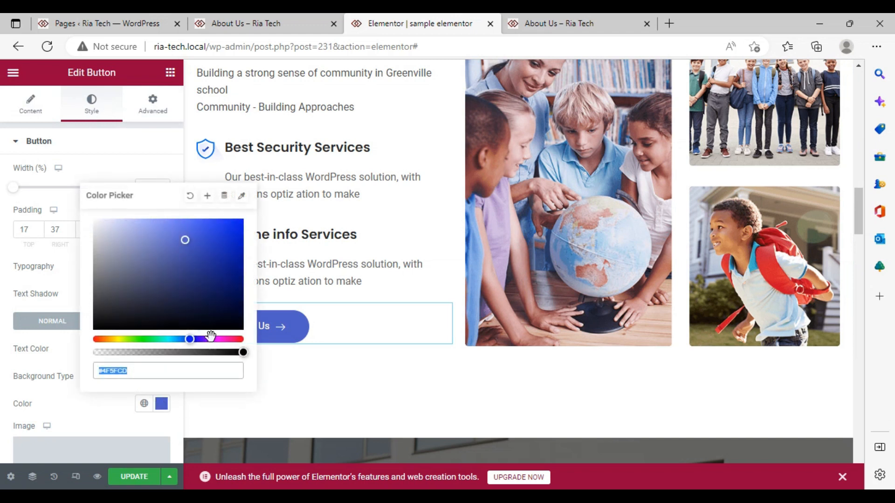
click(122, 337)
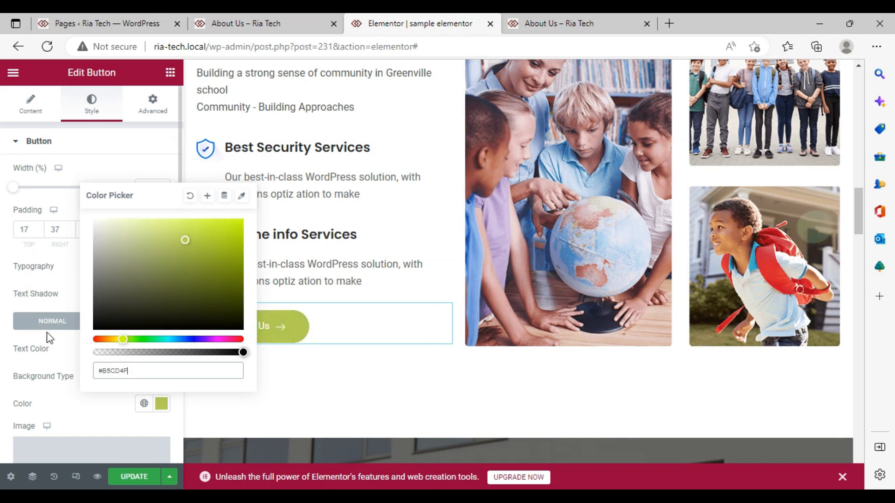
click(121, 143)
click(122, 142)
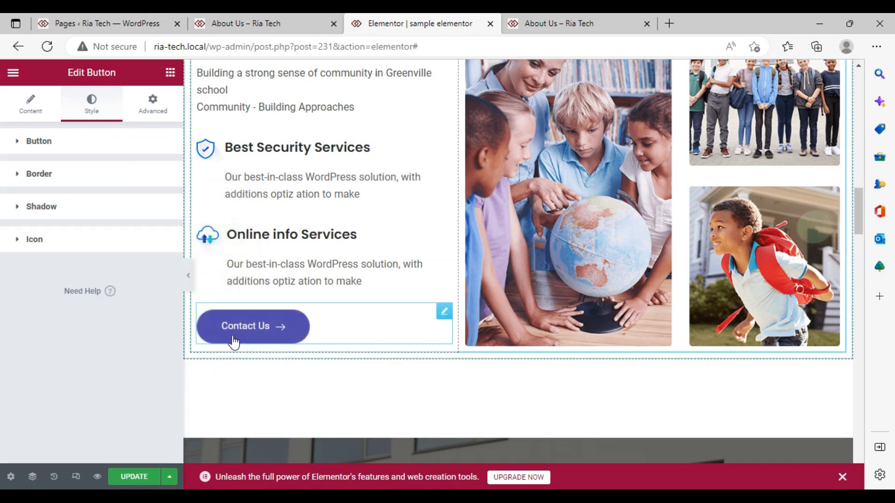
- Unlink the Contact Us button's border radius values and set the left one to 998 px
click(63, 174)
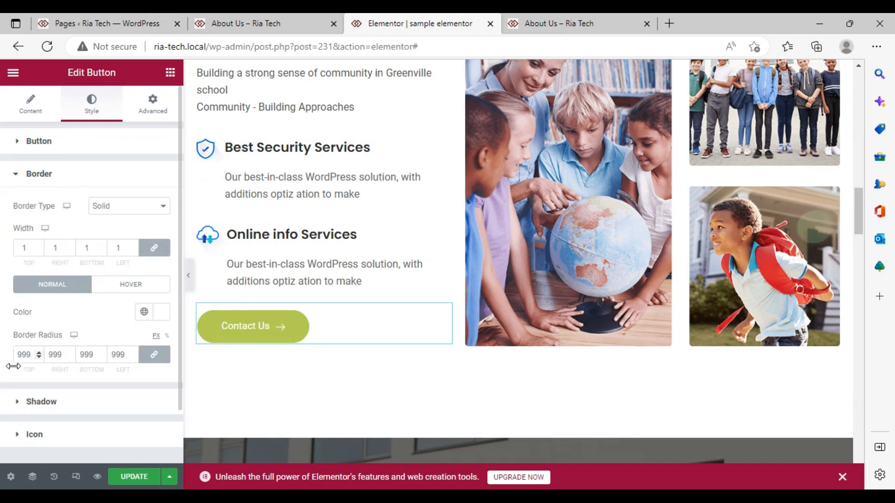
click(157, 354)
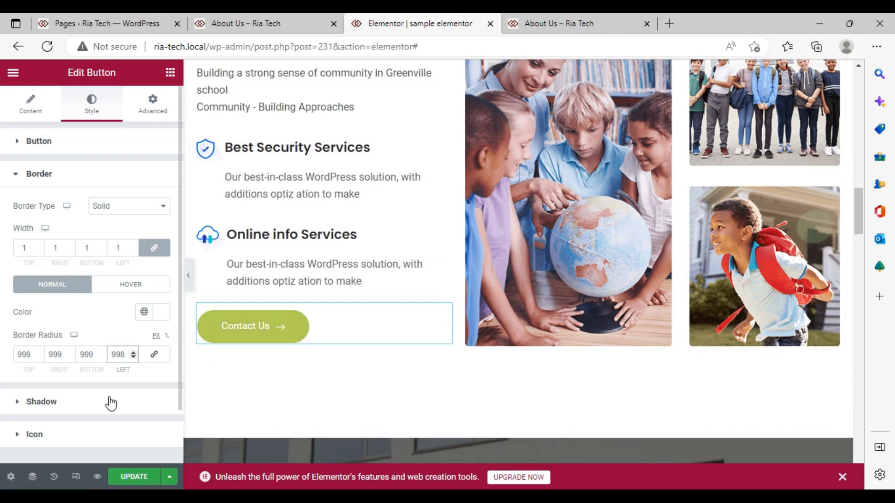
click(14, 176)
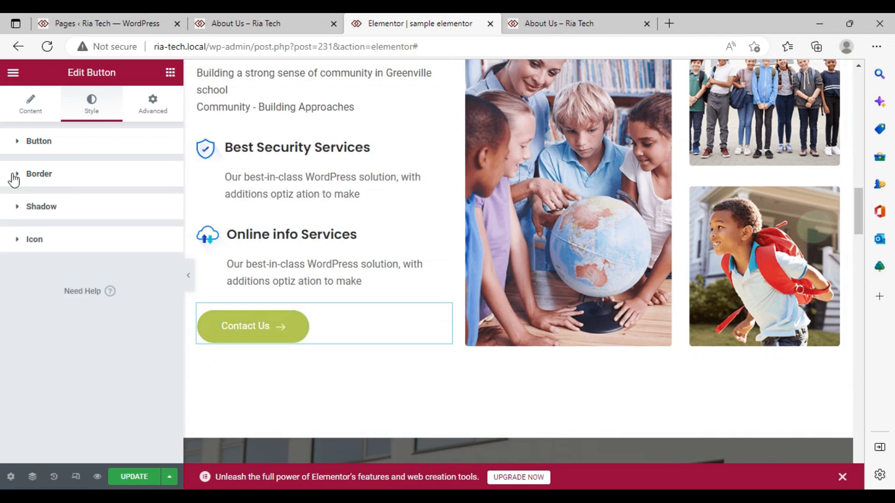
- Add an outline box shadow to the Contact Us button with colour rgba(0, 0, 0, 0.5) and blur 10
click(33, 206)
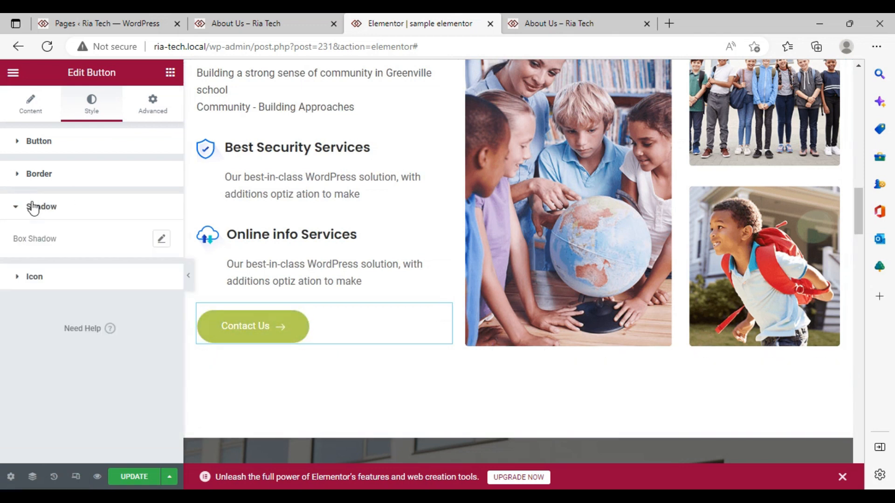
click(161, 239)
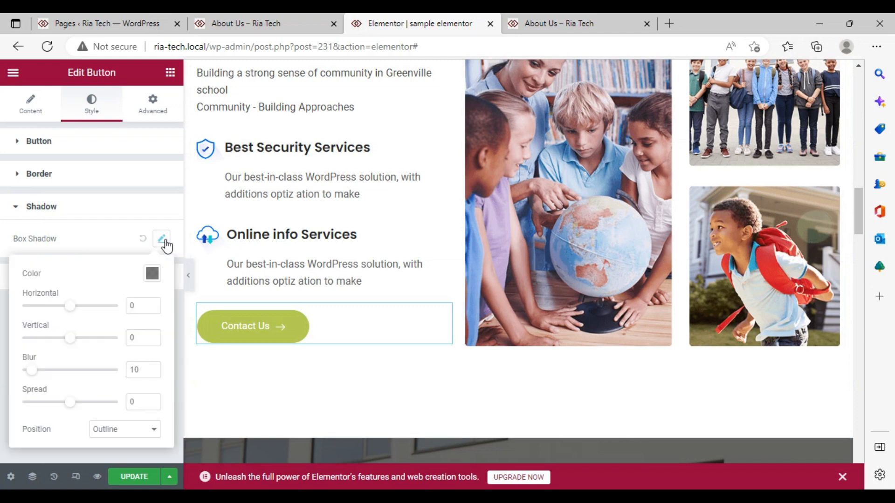
click(152, 274)
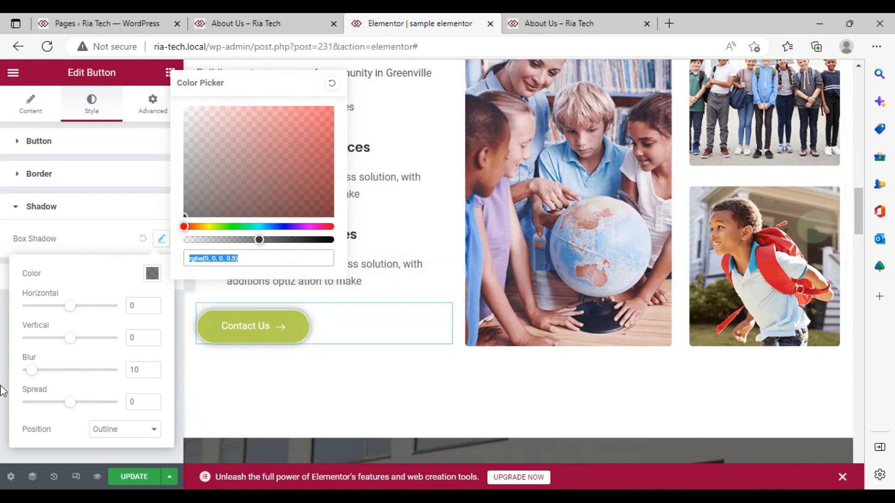
click(2, 391)
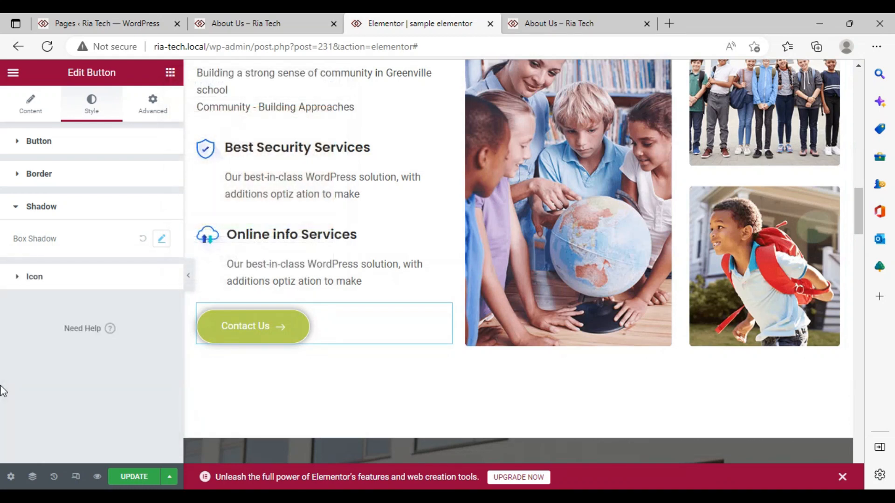
- Set the Contact Us button's icon font size to 16 px and its vertical shift to -1 px
click(90, 281)
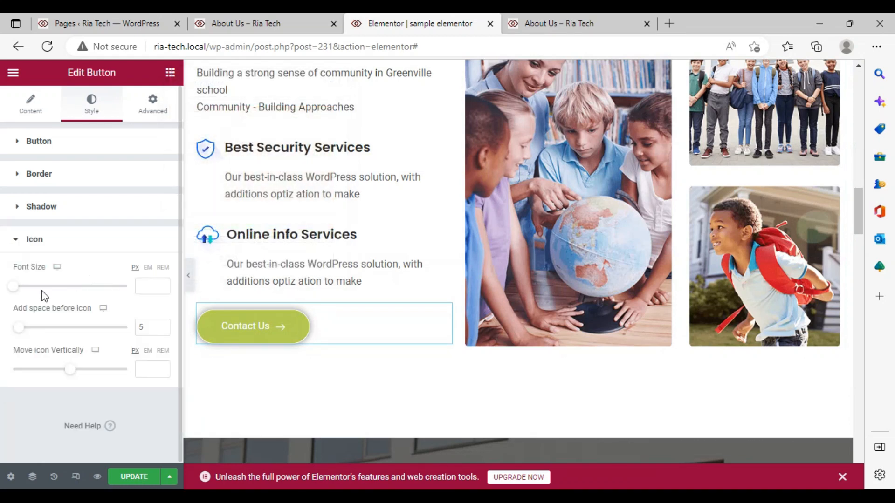
drag(14, 292, 31, 307)
mouse_move(73, 375)
mouse_down()
mouse_move(26, 375)
mouse_move(62, 366)
mouse_move(119, 371)
mouse_move(37, 374)
mouse_move(110, 375)
mouse_move(58, 376)
mouse_move(81, 381)
mouse_move(69, 380)
mouse_up()
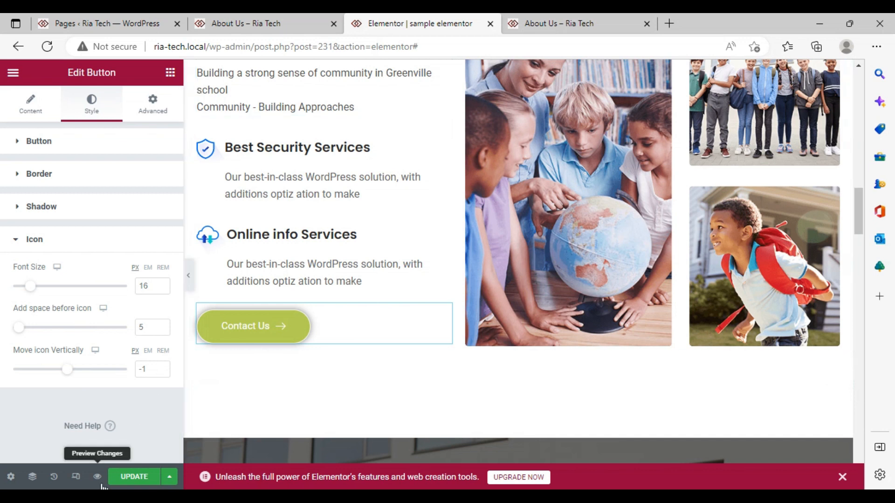
- Update the page and test the Contact Us button's link on the sample elementor preview page
click(122, 476)
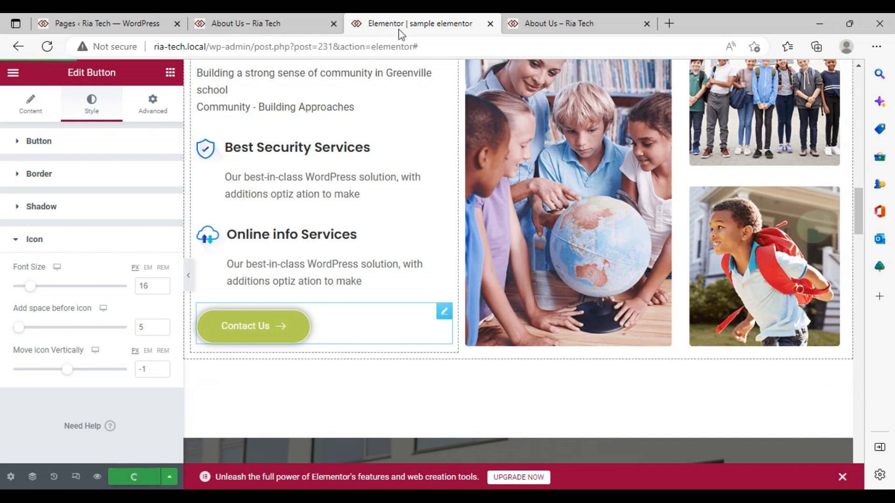
mouse_move(550, 20)
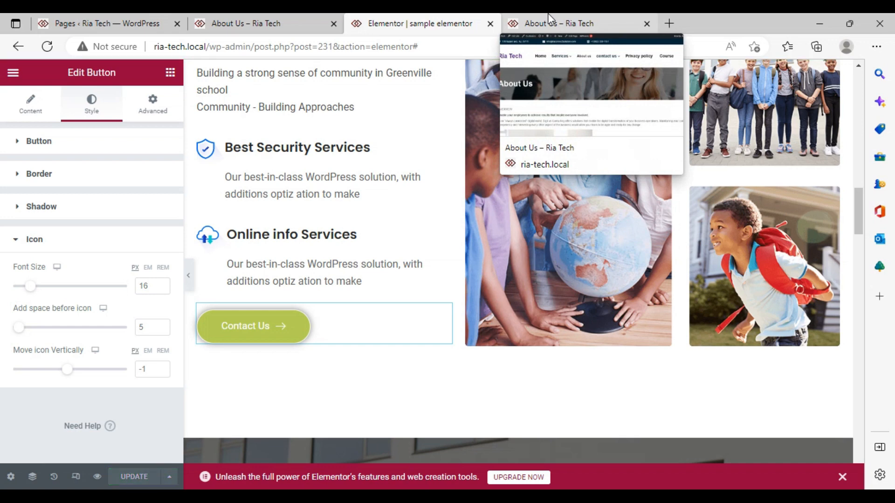
click(548, 15)
click(48, 47)
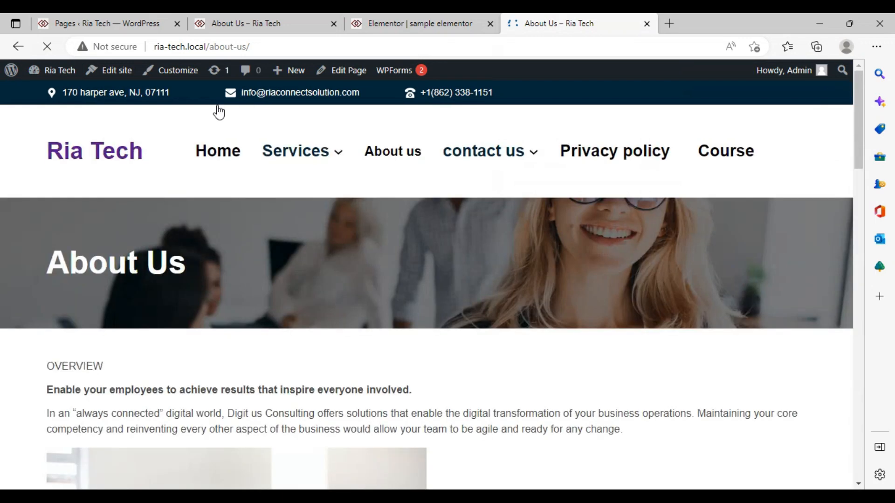
click(17, 46)
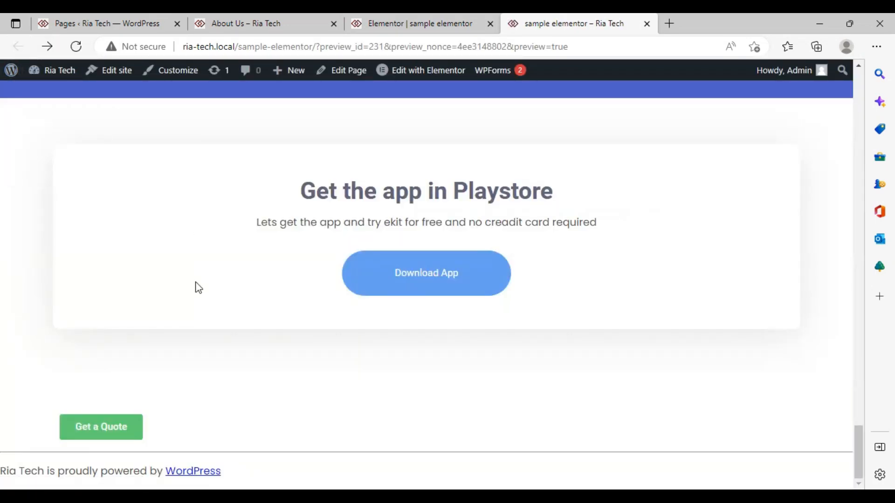
scroll(196, 286, up, 20)
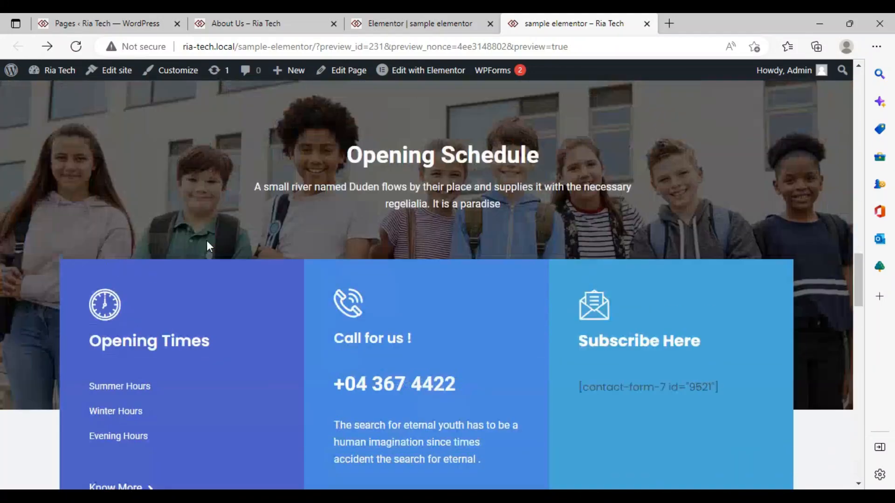
click(206, 241)
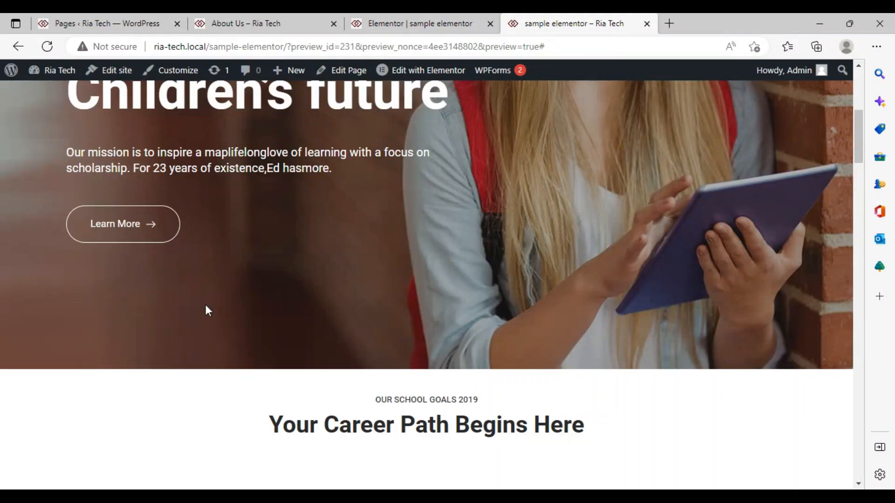
scroll(101, 354, down, 15)
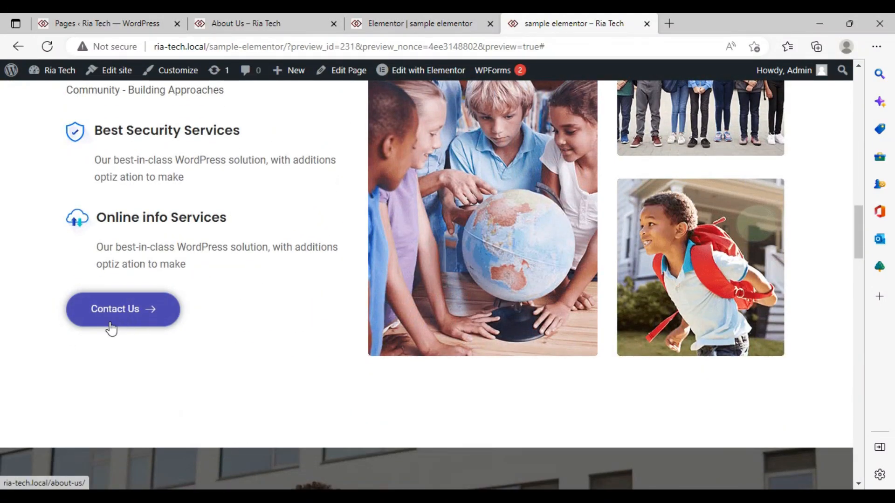
click(106, 320)
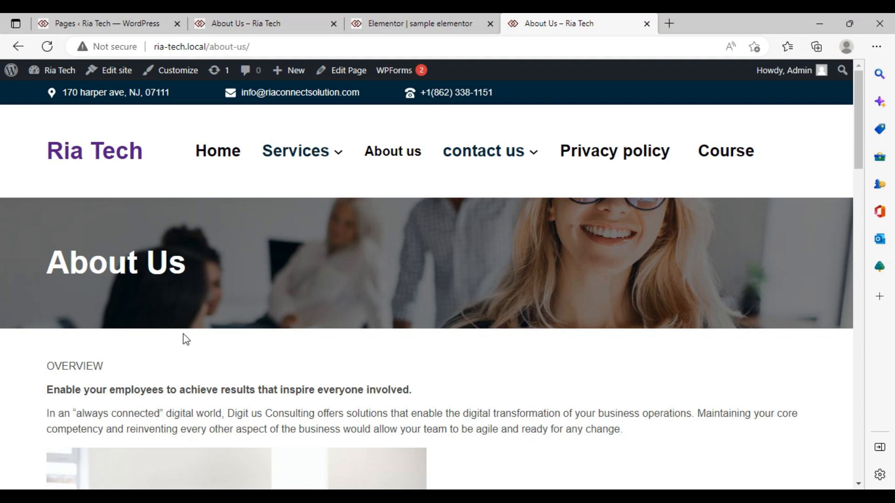
- Return to the sample elementor page in the editor and look over the sections around the Contact Us button
click(386, 18)
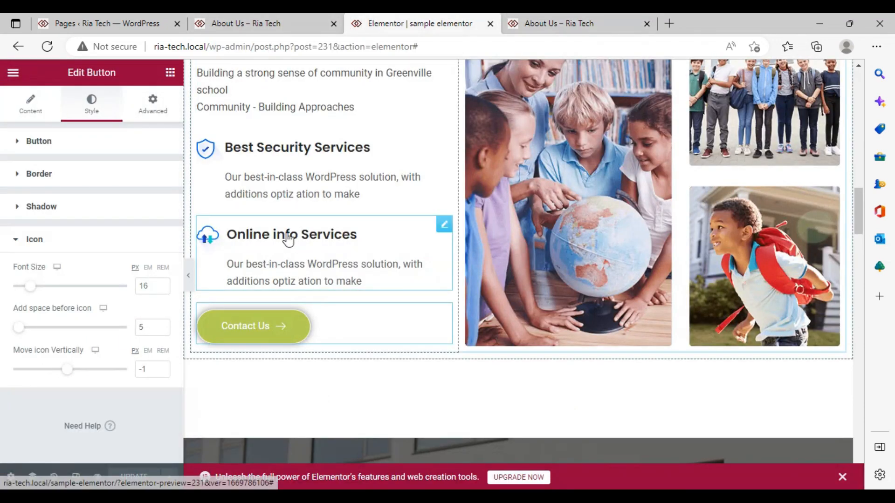
scroll(269, 328, down, 5)
scroll(269, 322, down, 8)
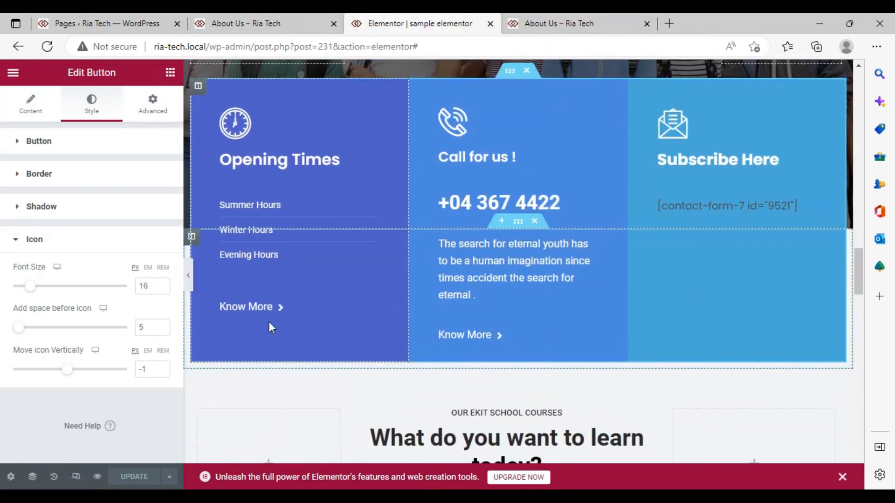
scroll(268, 322, up, 16)
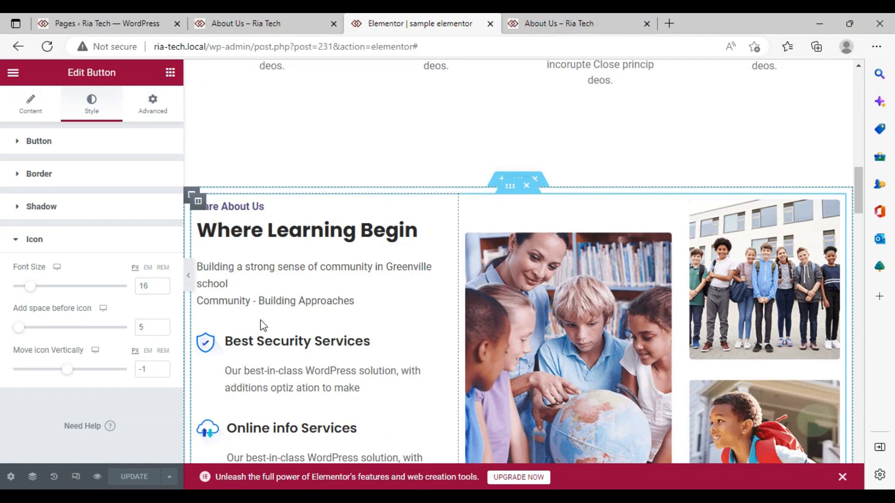